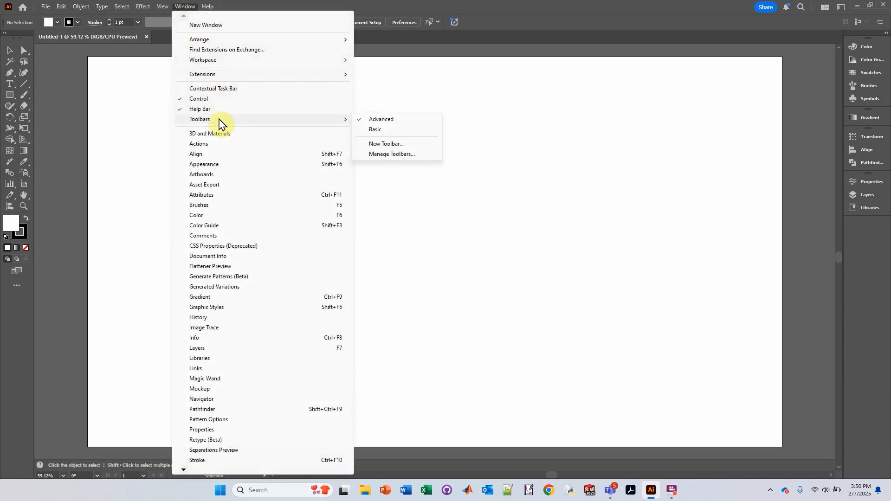
left_click(276, 4)
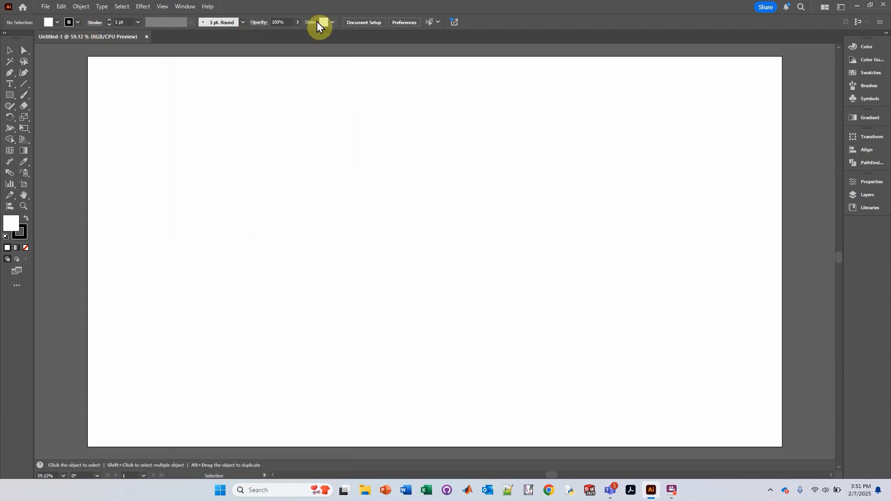
left_click(191, 7)
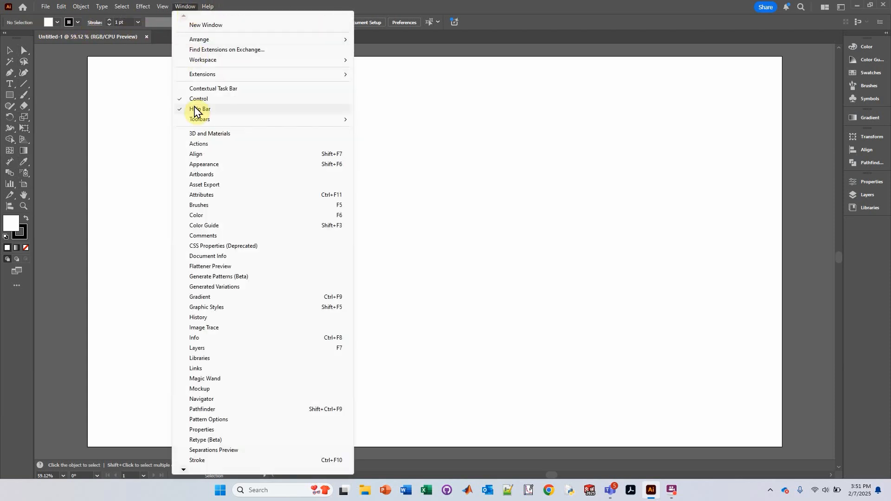
left_click(375, 8)
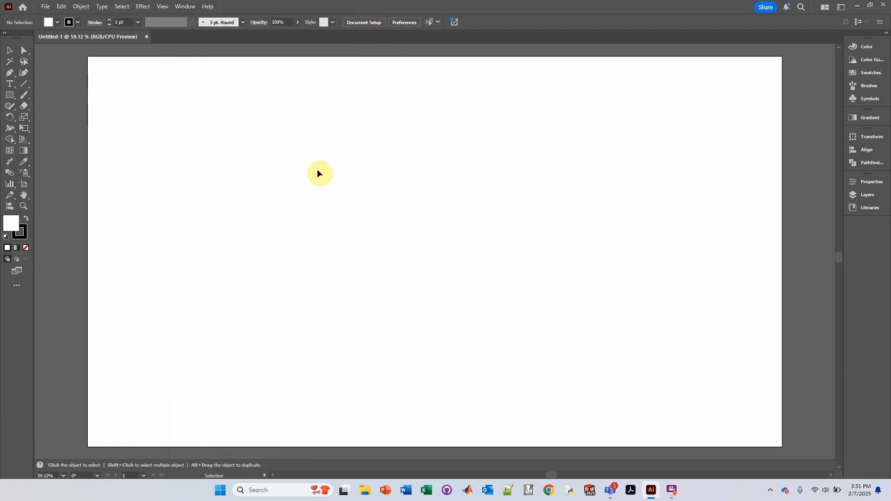
Draw a rectangle about 1320 × 670 px and move it toward the centre of the artboard.
left_click(14, 96)
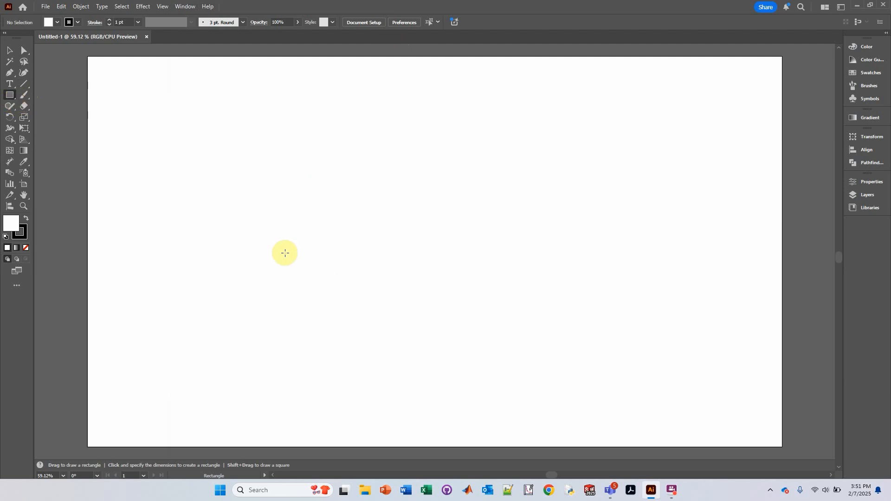
left_click_drag(268, 194, 746, 435)
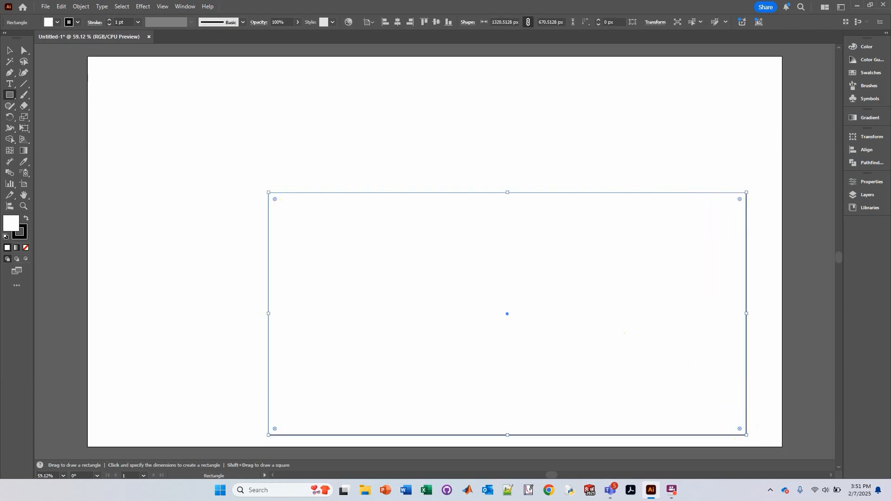
left_click(10, 50)
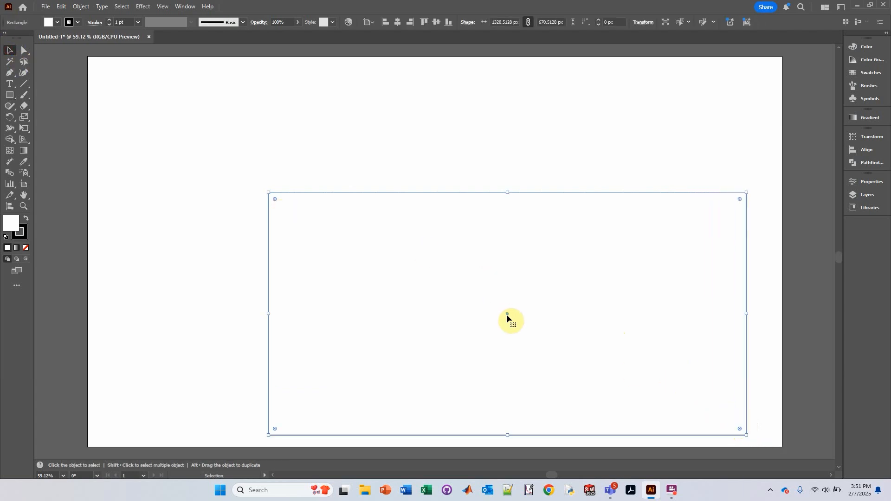
left_click_drag(507, 314, 415, 248)
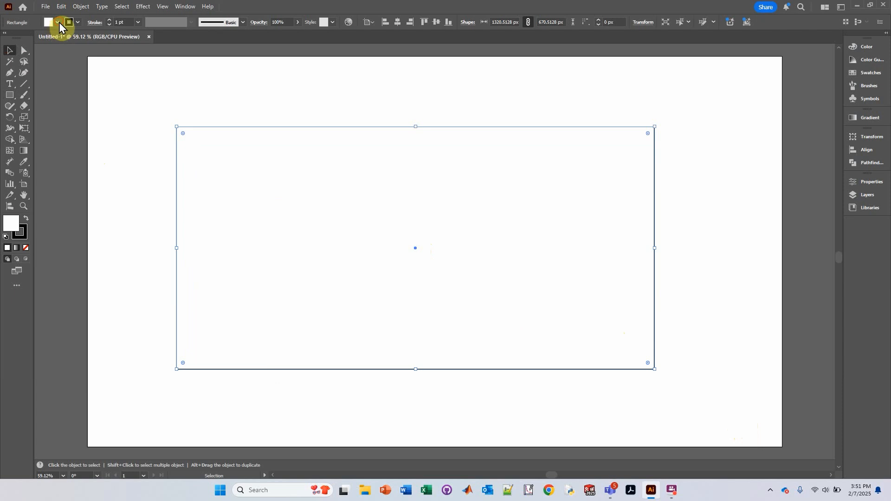
Fill the rectangle with an orange swatch and set its stroke weight to 5 pt.
left_click(58, 23)
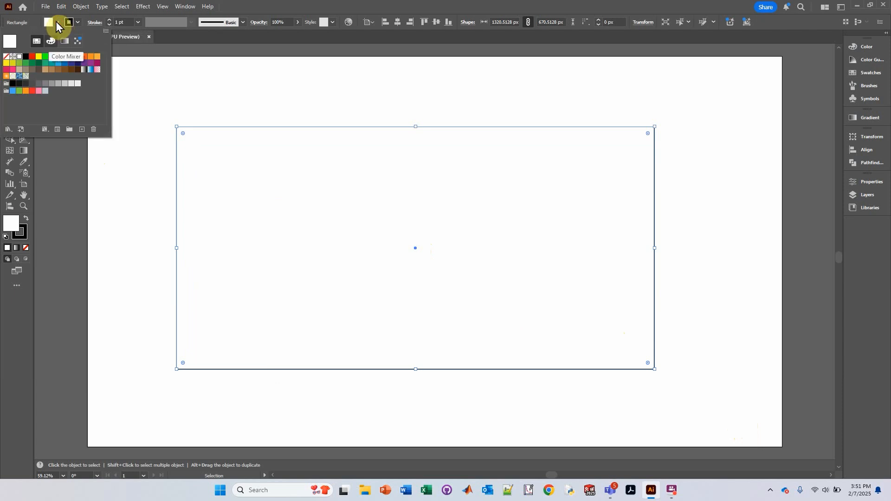
left_click(84, 57)
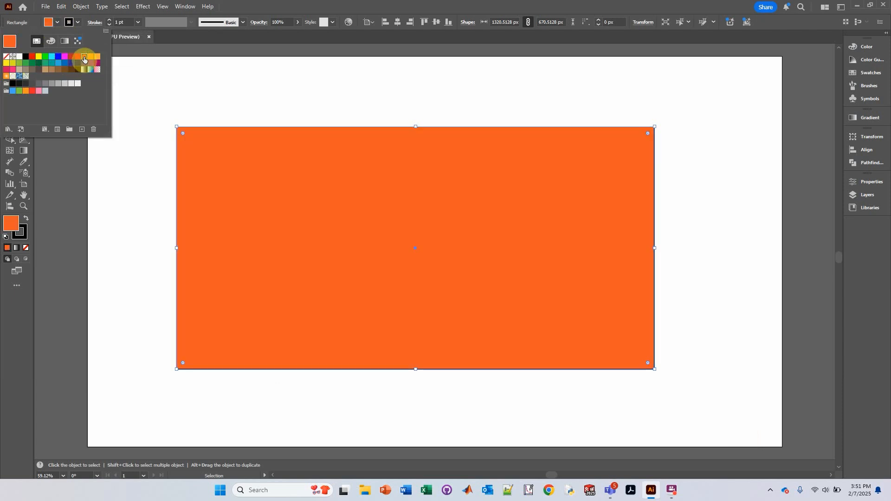
left_click(90, 58)
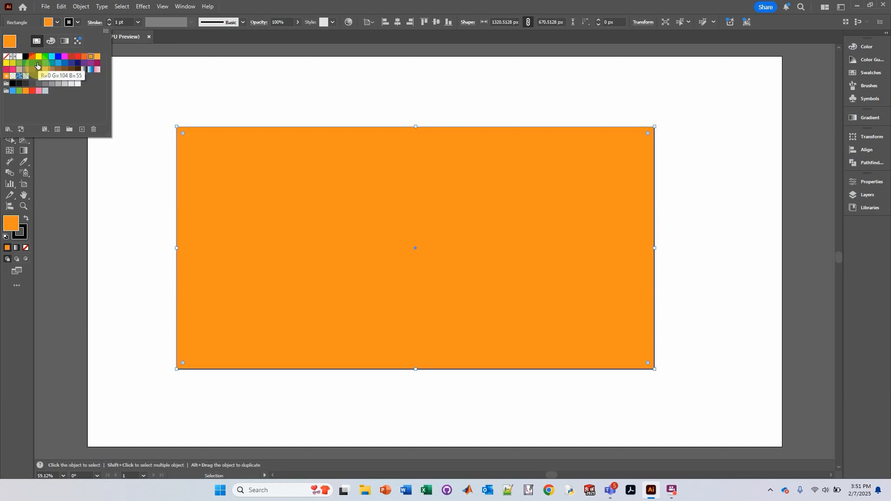
left_click(108, 20)
left_click(108, 20)
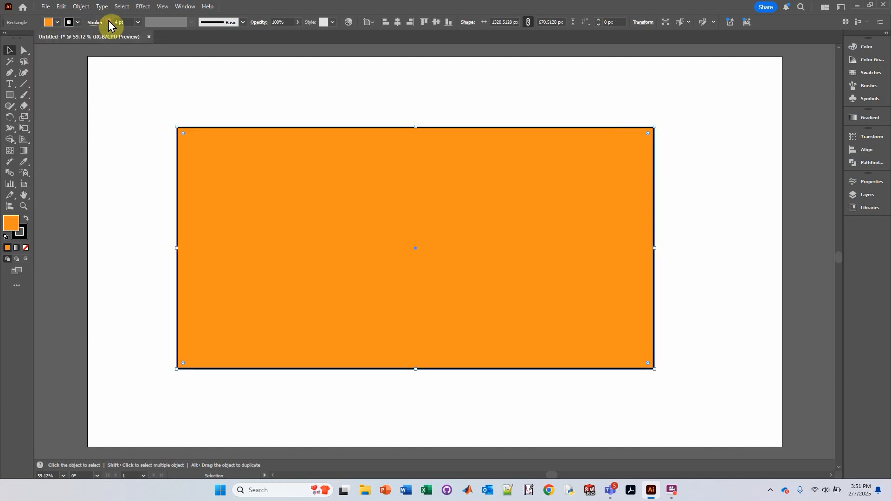
left_click(108, 20)
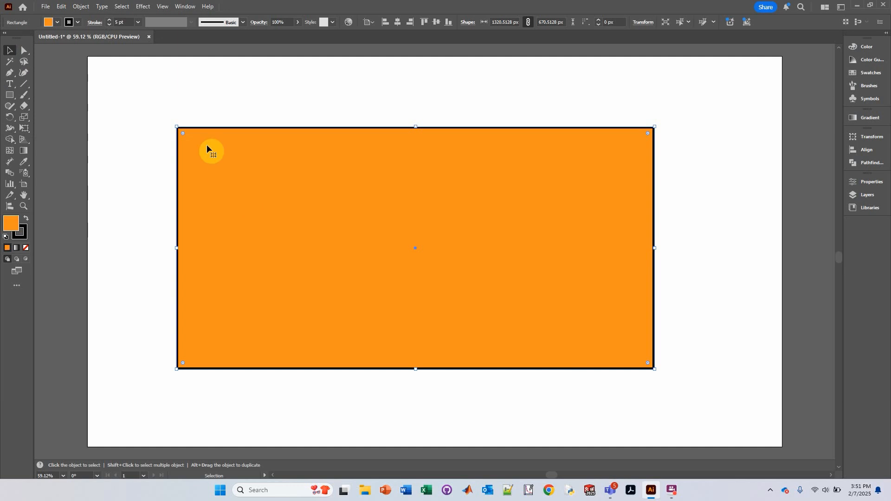
Round the rectangle's corners fully to about 335 px radius, forming a pill shape, then deselect it.
left_click_drag(184, 132, 368, 261)
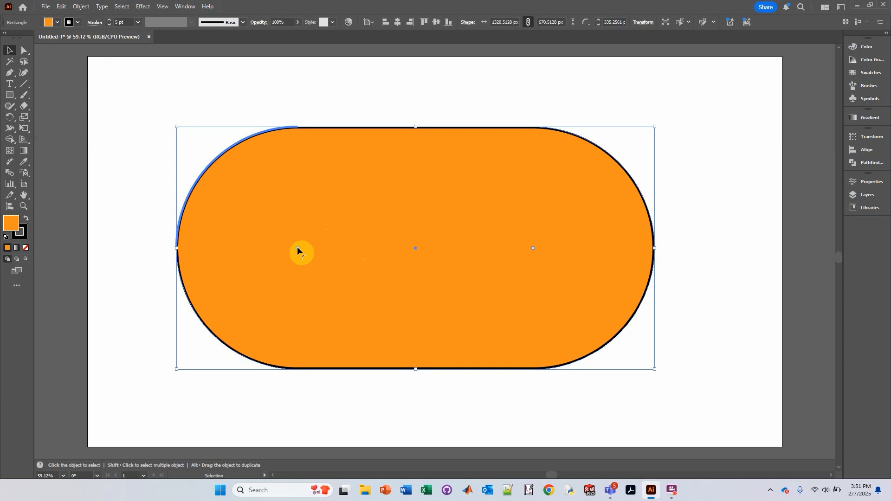
key("ctrl+z")
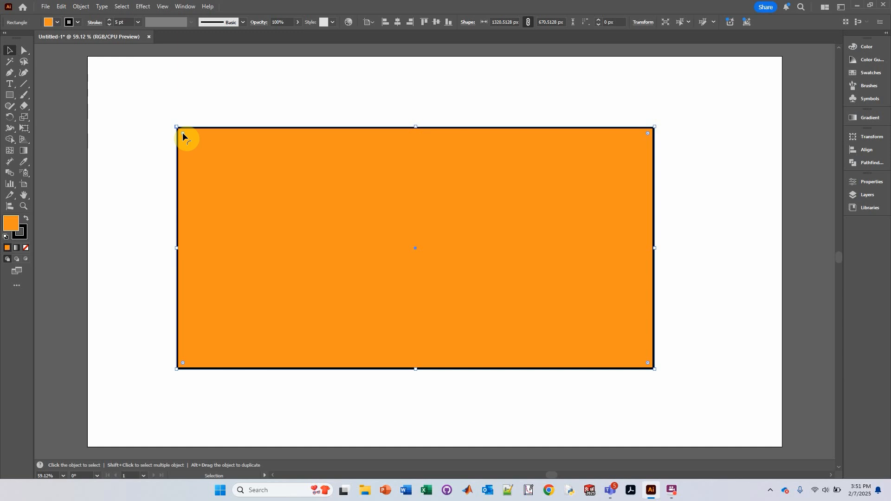
left_click_drag(182, 133, 294, 245)
left_click_drag(338, 275, 308, 260)
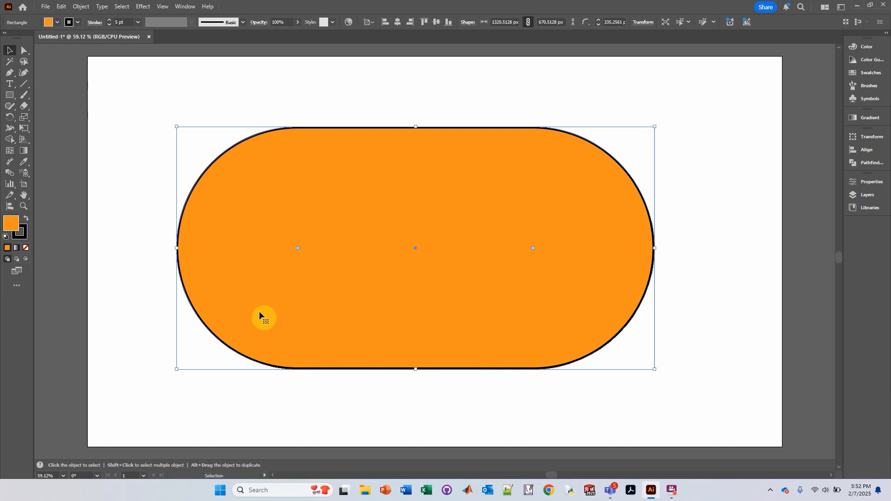
key("ctrl+shift+a")
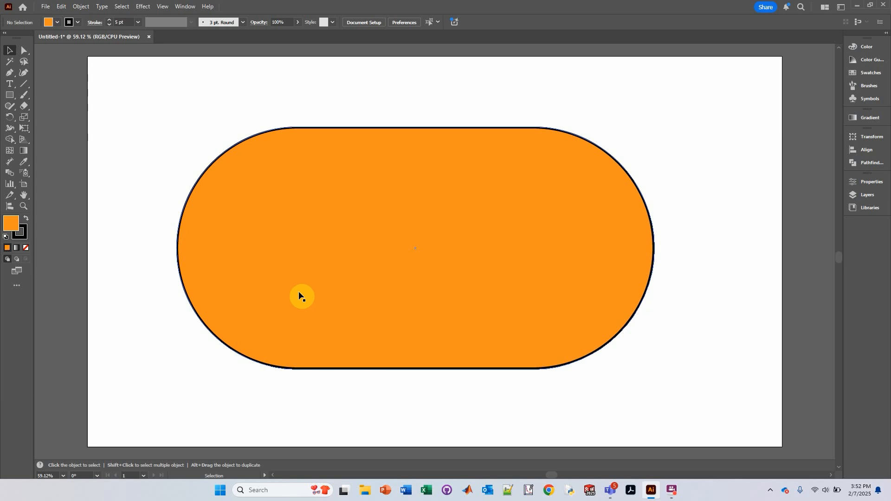
Create an Offset Path of -40 px inside the pill shape.
left_click(480, 217)
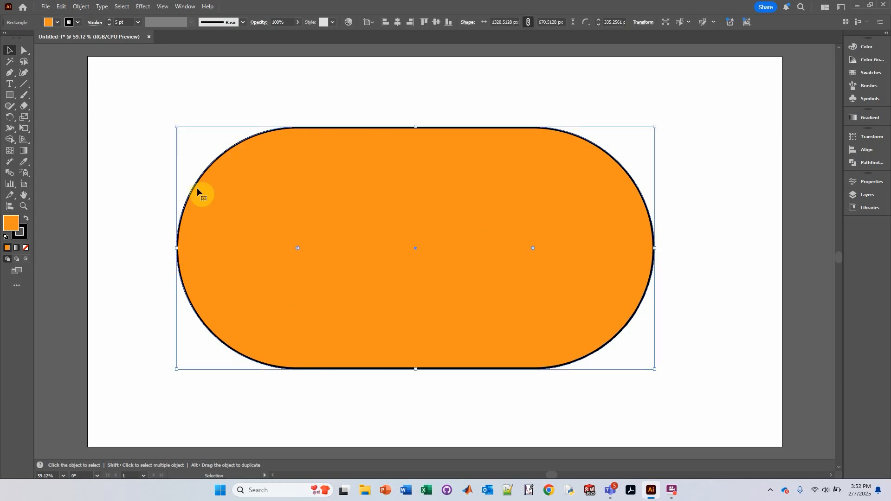
left_click(78, 6)
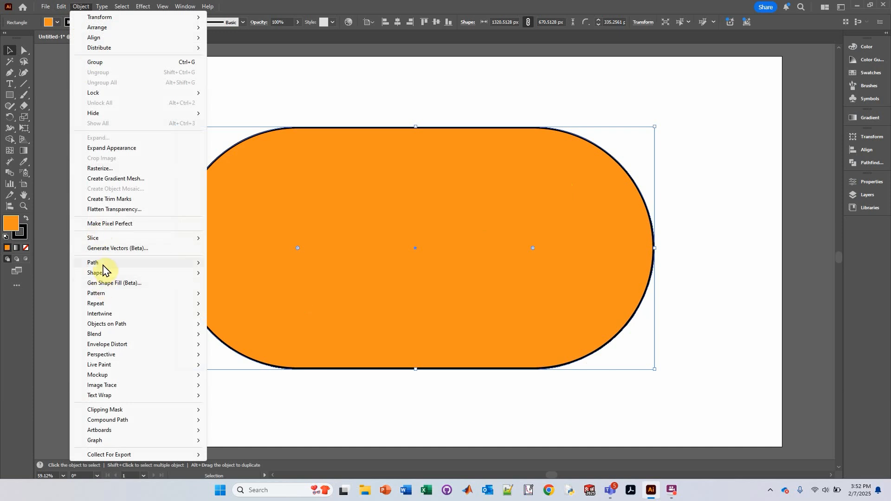
mouse_move(103, 268)
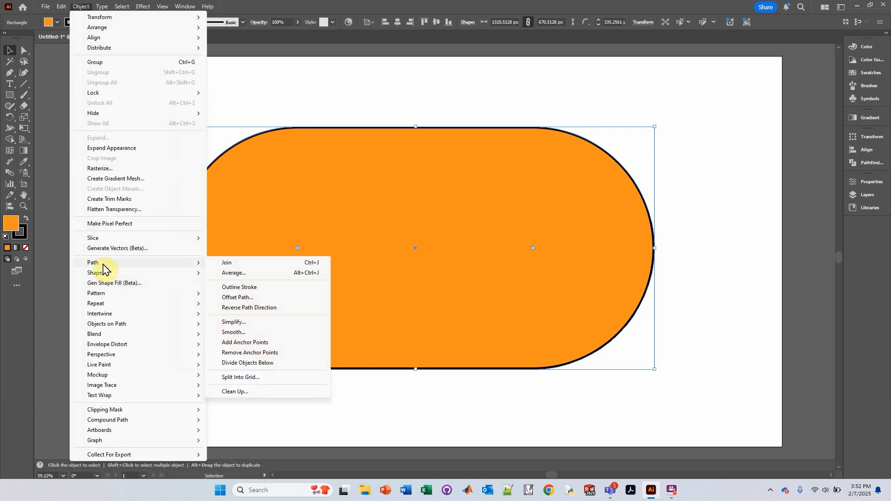
left_click(248, 299)
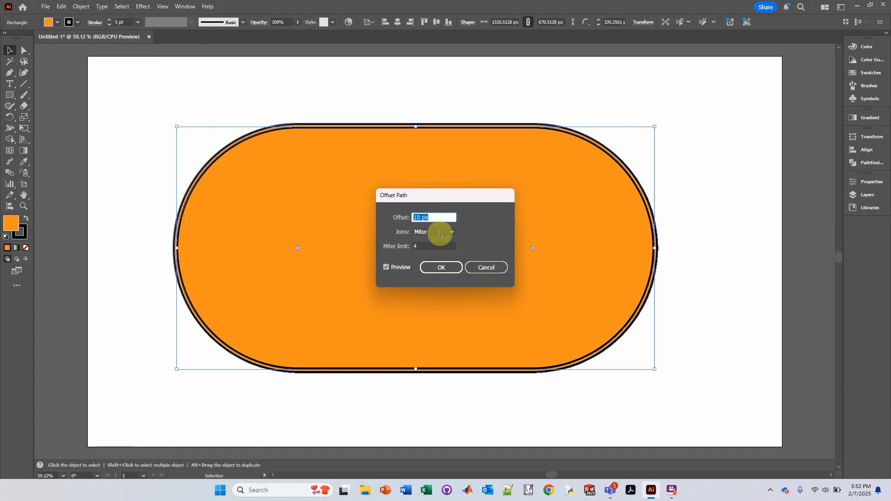
type("20")
left_click(440, 249)
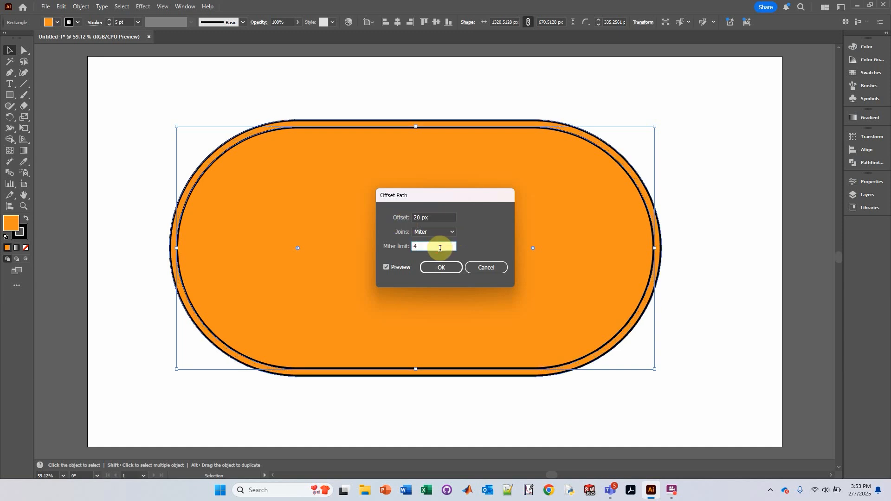
left_click(437, 216)
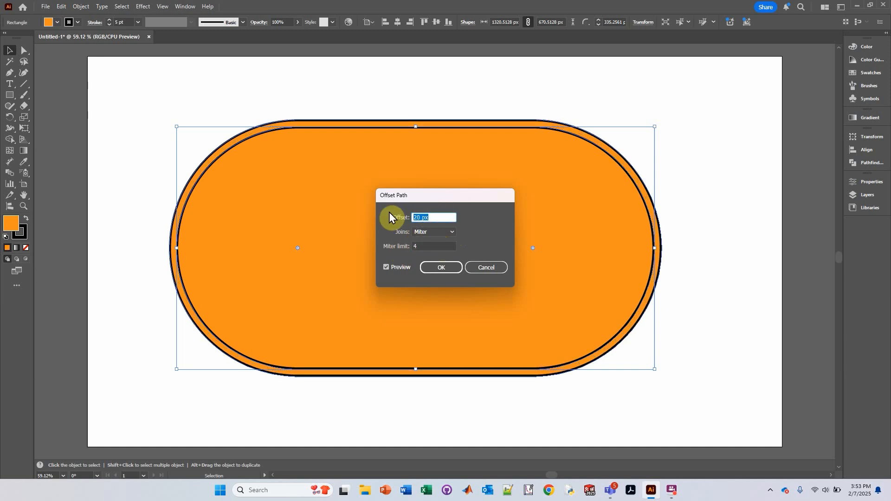
type("-20")
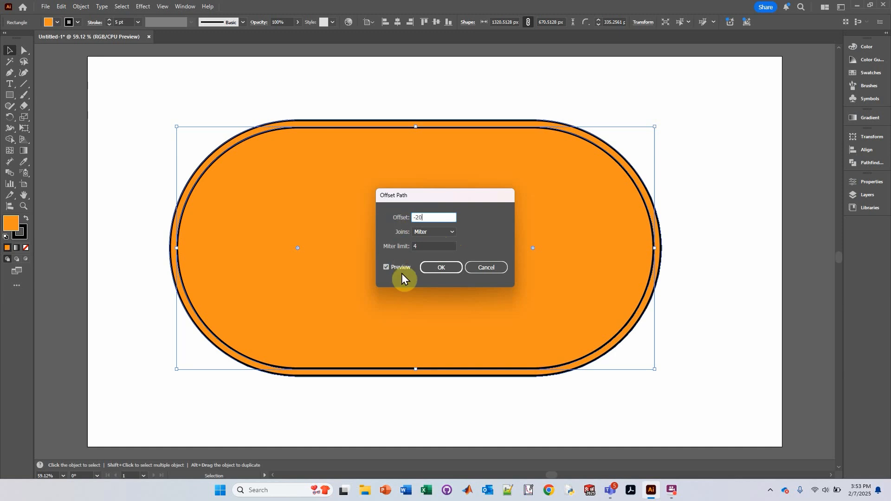
left_click(428, 245)
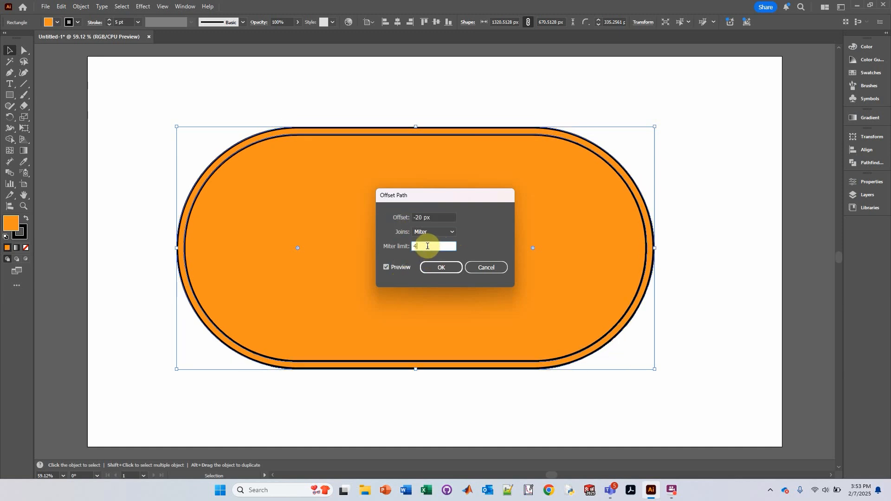
left_click(435, 218)
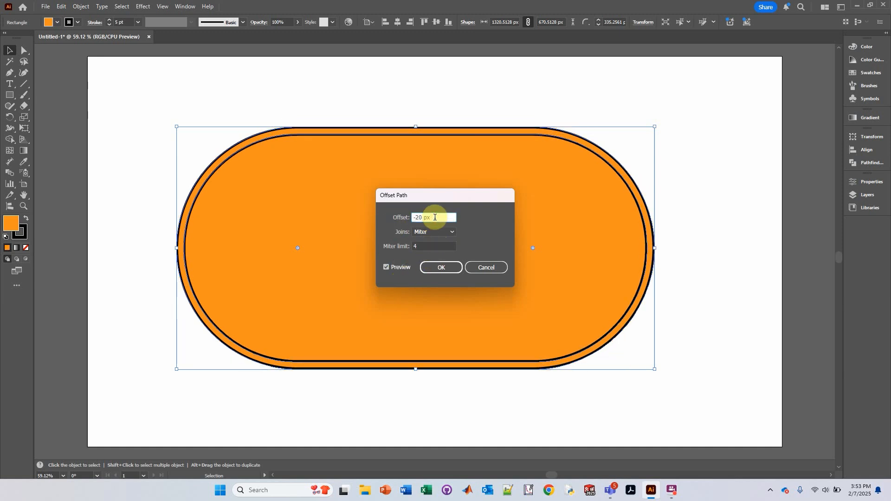
left_click_drag(439, 217, 396, 214)
type("-40")
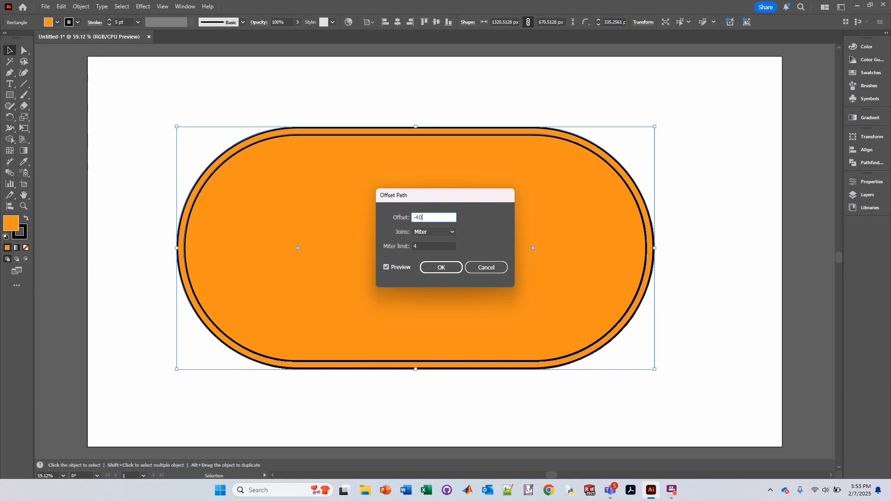
left_click(418, 246)
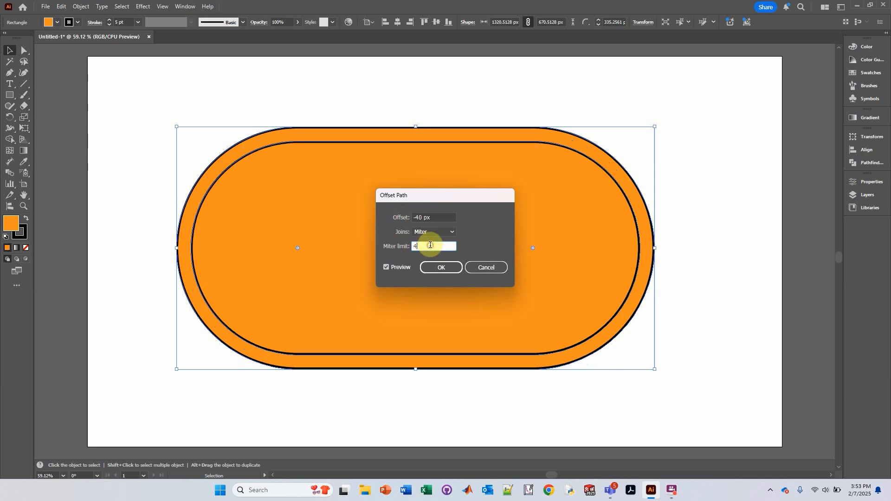
left_click(434, 268)
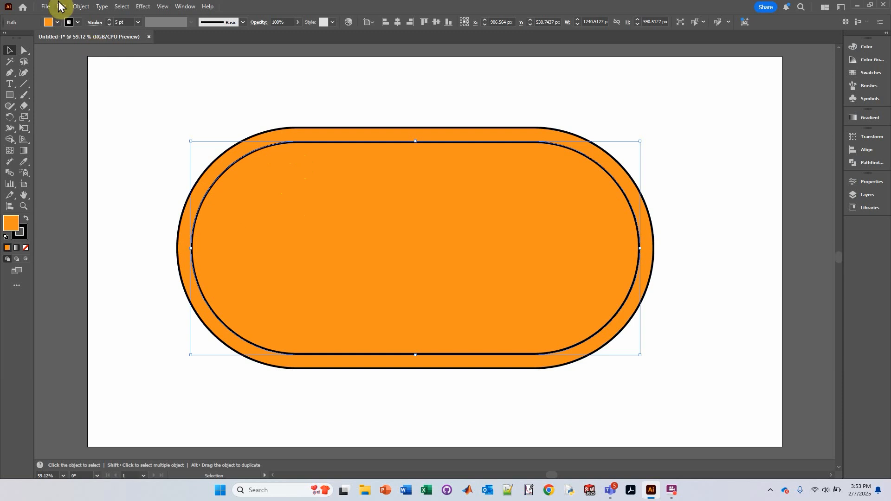
Fill the inner offset path with a lighter orange swatch.
left_click(58, 23)
left_click(96, 56)
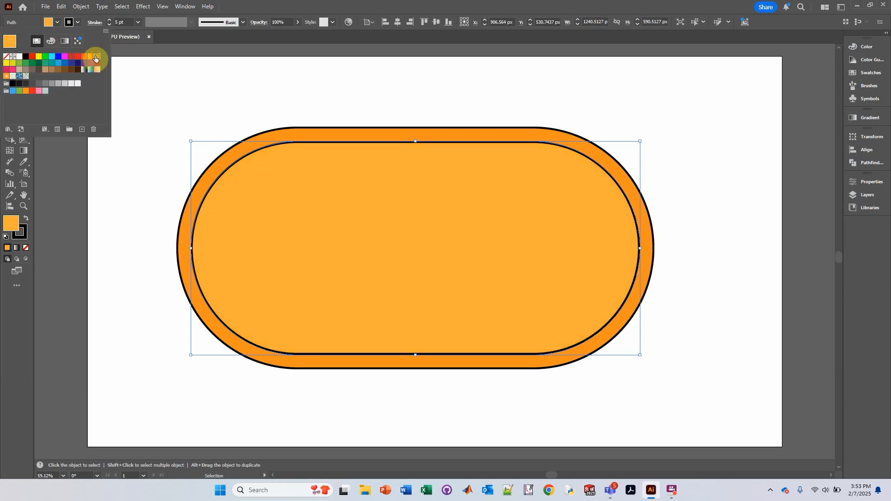
left_click(239, 9)
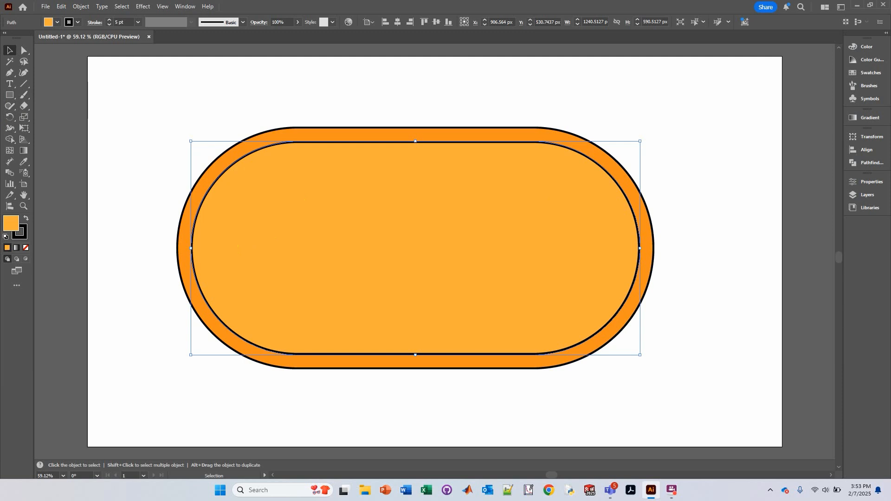
Switch to the Eraser tool and set its size to 35 pt in the Eraser Tool Options.
left_click(23, 108)
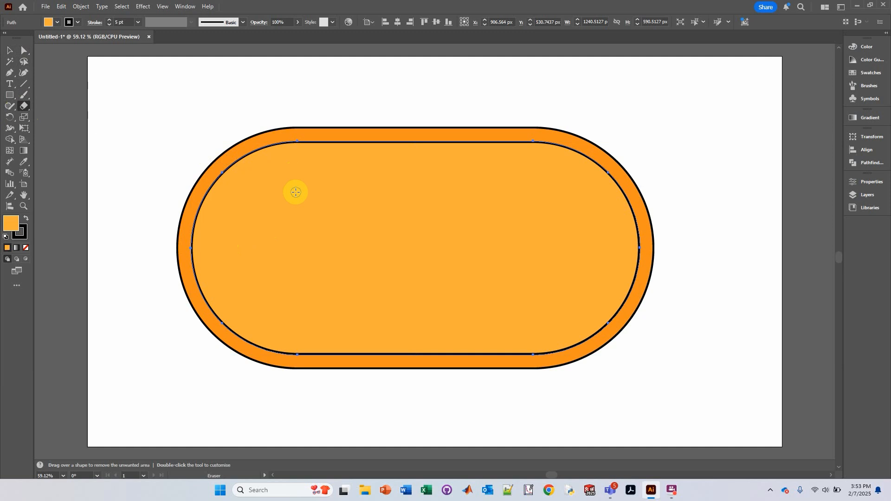
key("Return")
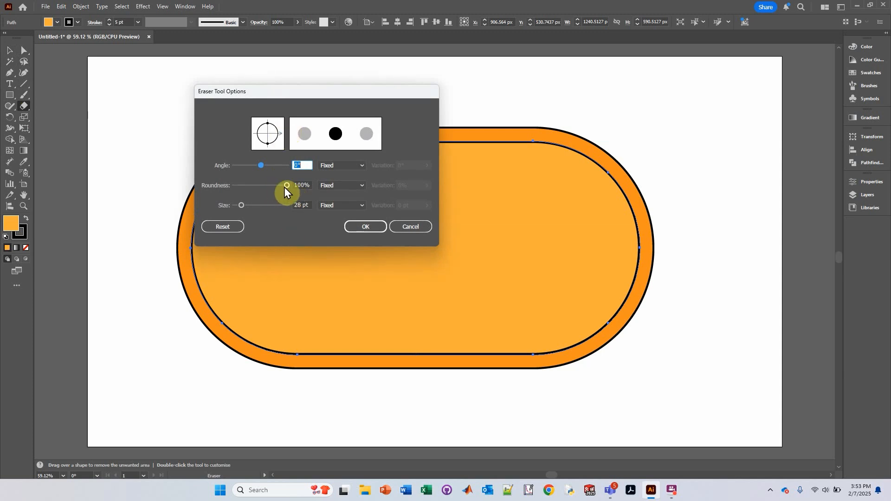
mouse_move(284, 187)
left_mouse_down()
mouse_move(226, 186)
mouse_move(302, 189)
left_mouse_up()
left_click(371, 225)
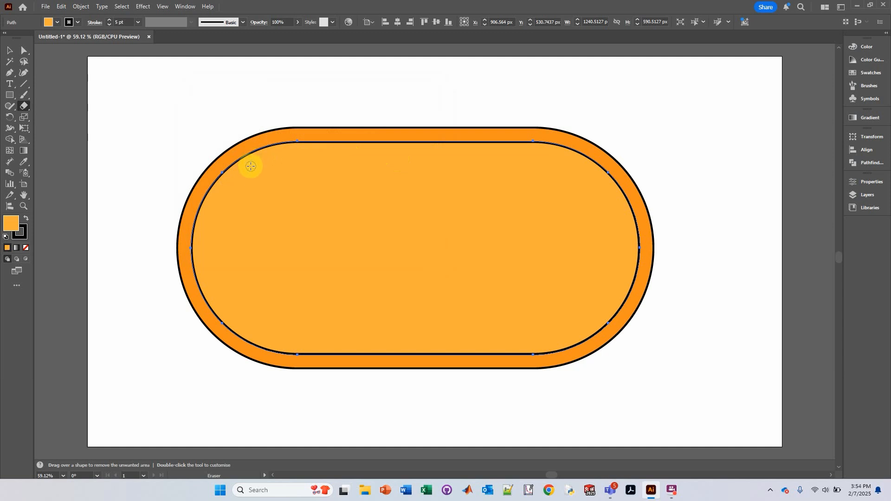
key("Return")
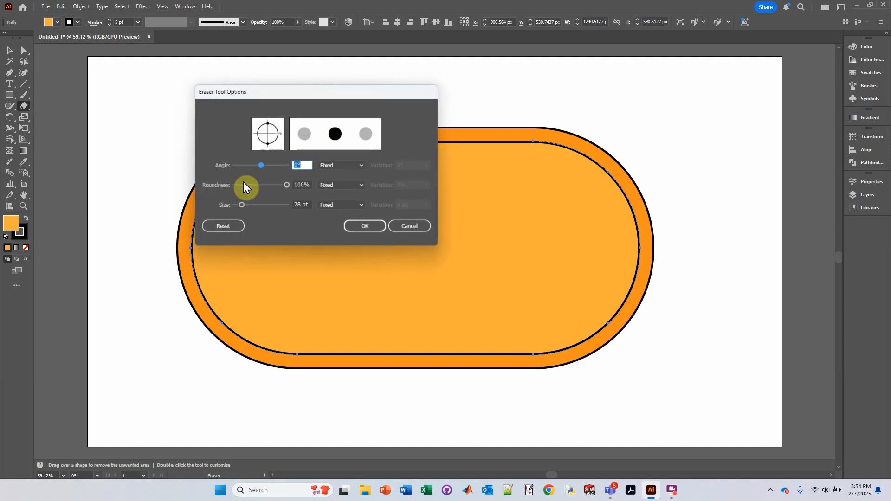
left_click(243, 205)
left_click_drag(242, 205, 244, 206)
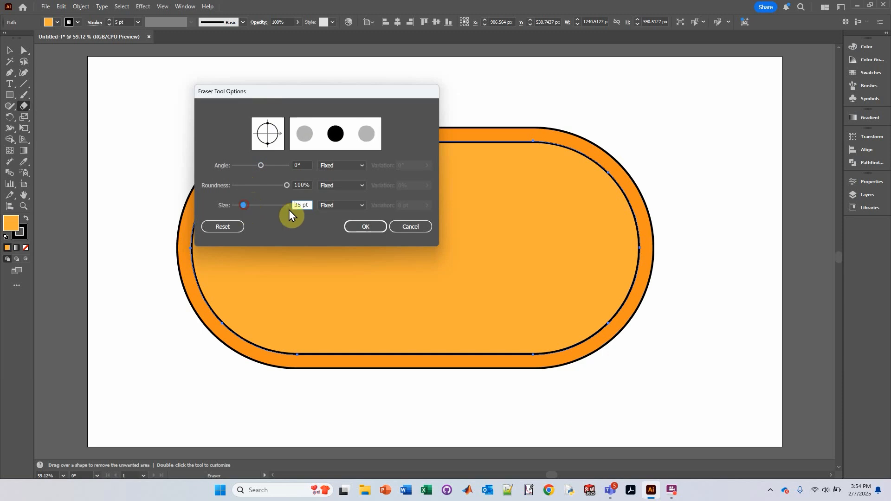
left_click(358, 226)
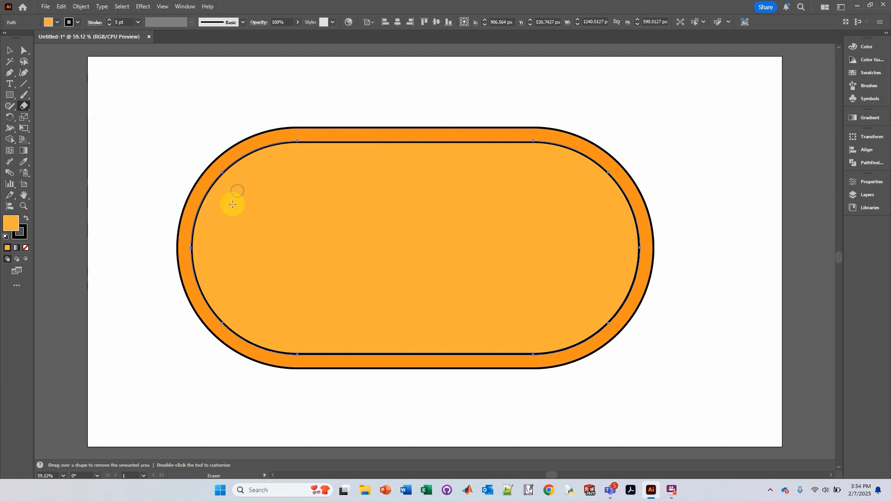
Erase alternating vertical channels from the top and bottom edges across the inner shape with the Eraser tool.
left_click(10, 50)
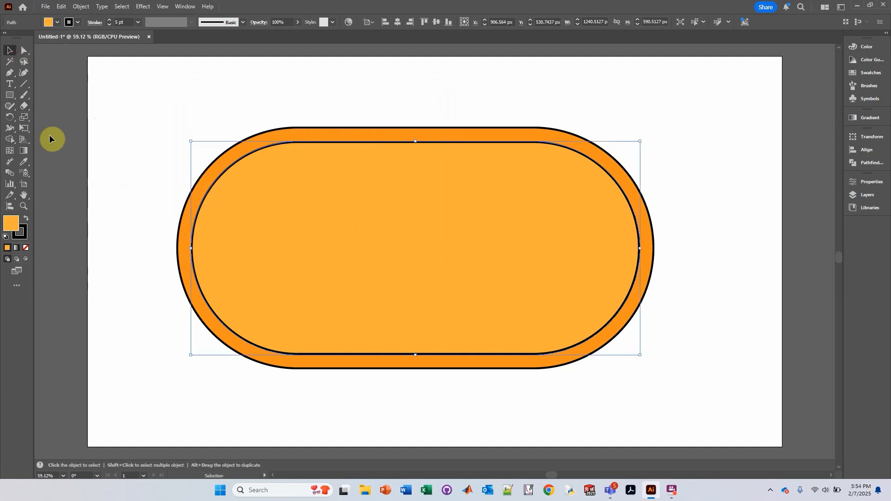
left_click(24, 107)
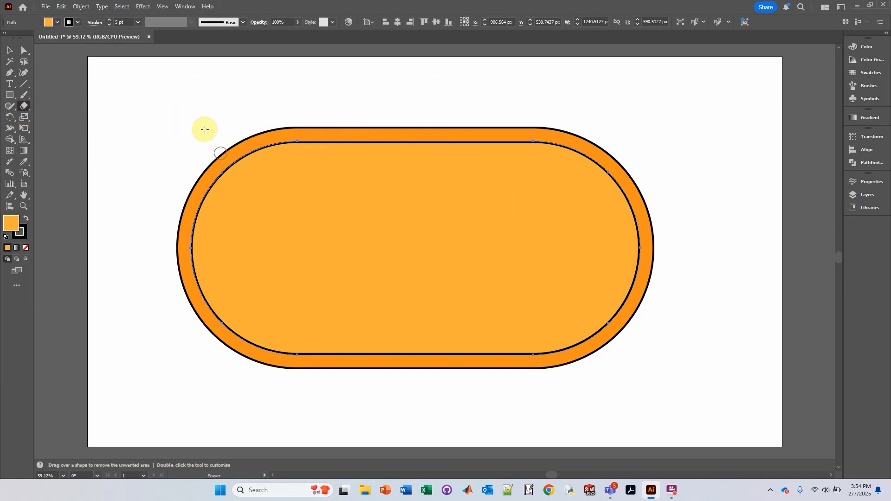
left_click_drag(210, 156, 212, 262)
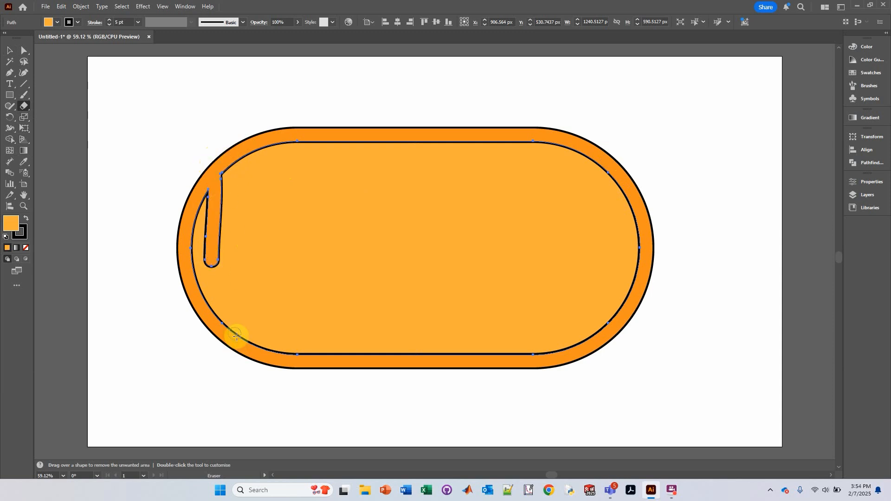
left_click_drag(234, 336, 241, 211)
key("ctrl+z")
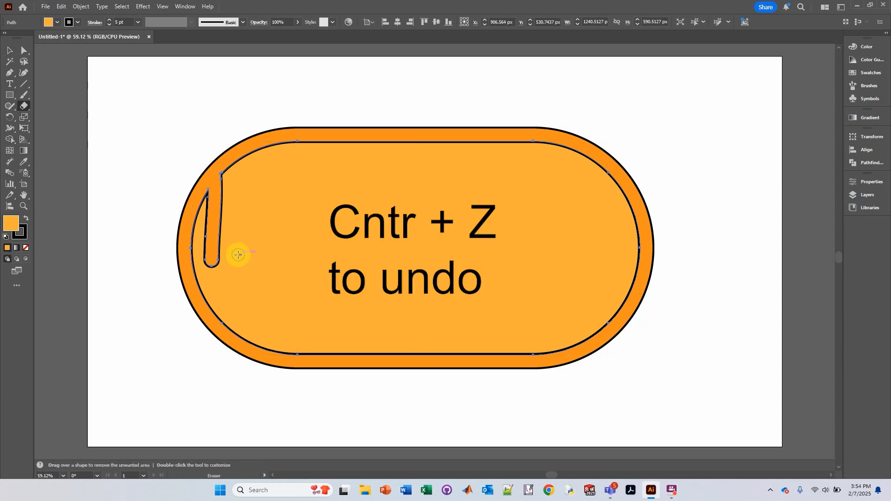
left_click_drag(233, 342, 239, 222)
left_click_drag(273, 138, 262, 290)
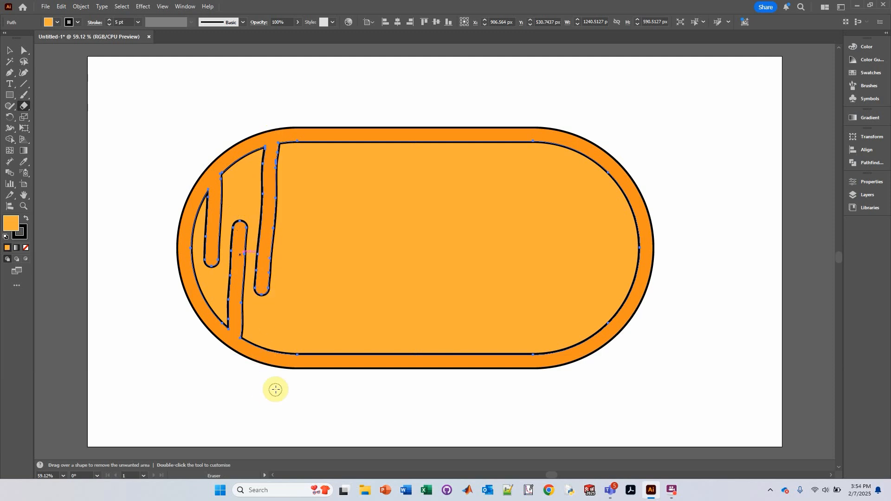
left_click_drag(286, 376, 295, 248)
left_click_drag(298, 144, 299, 215)
left_click_drag(333, 372, 338, 196)
left_click_drag(375, 135, 371, 306)
left_click_drag(400, 369, 401, 205)
left_click_drag(437, 134, 435, 240)
left_click_drag(434, 367, 436, 290)
left_click_drag(465, 369, 467, 205)
left_click_drag(493, 135, 492, 267)
left_click_drag(516, 370, 528, 231)
left_click_drag(554, 130, 554, 304)
left_click_drag(580, 358, 587, 244)
left_click_drag(611, 155, 612, 267)
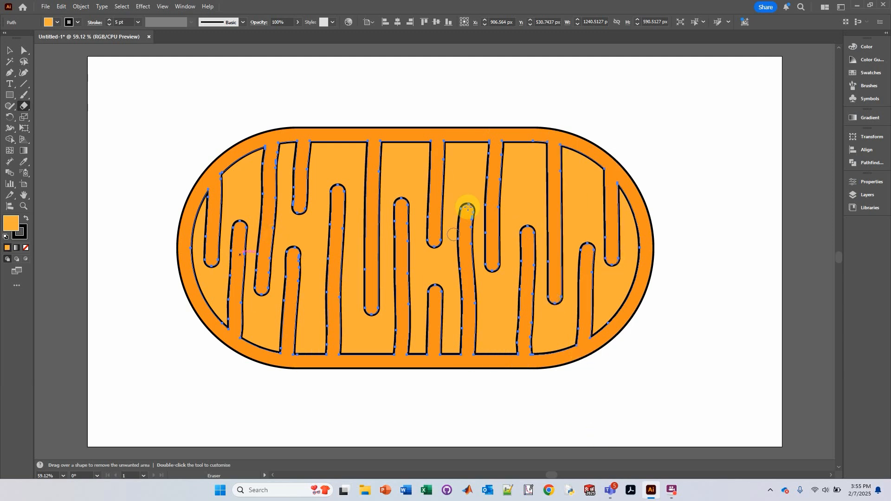
Select the carved inner shape and apply a Round Corners effect with a 15 px radius.
left_click(10, 50)
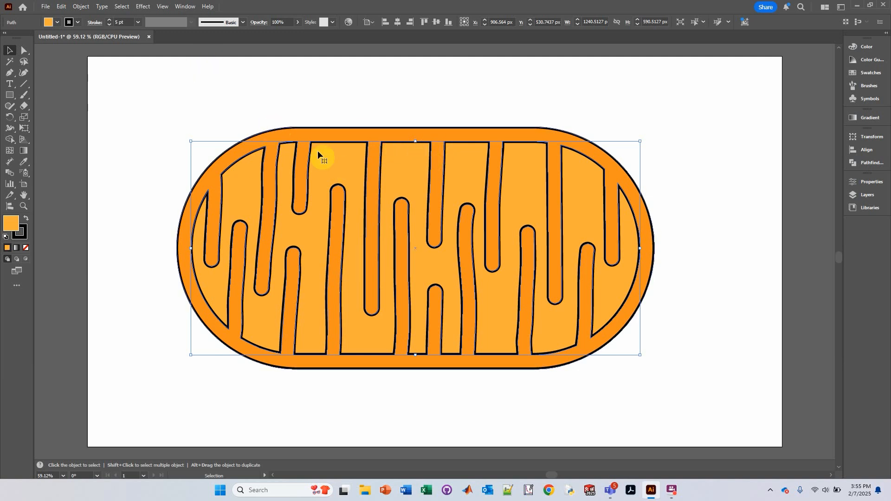
left_click(144, 6)
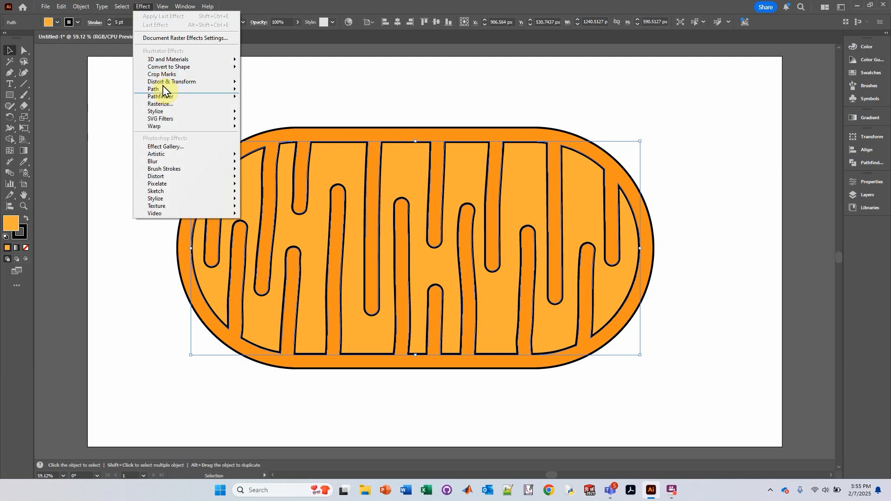
mouse_move(218, 113)
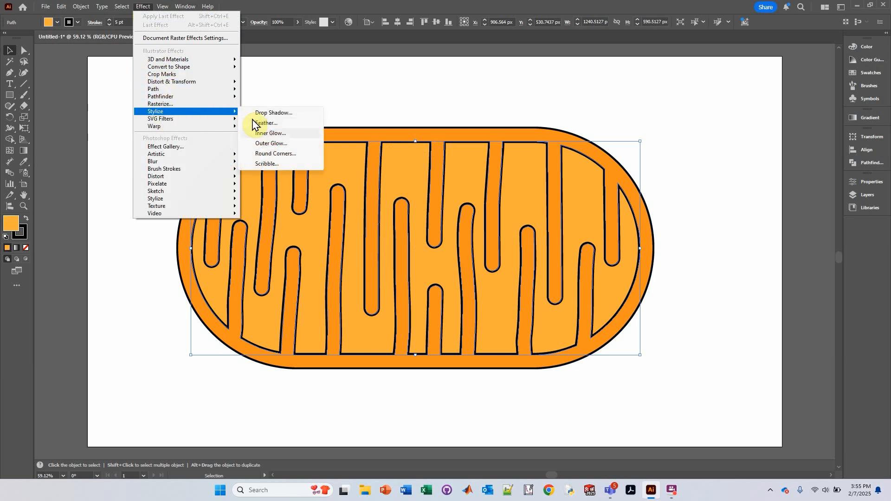
left_click(269, 154)
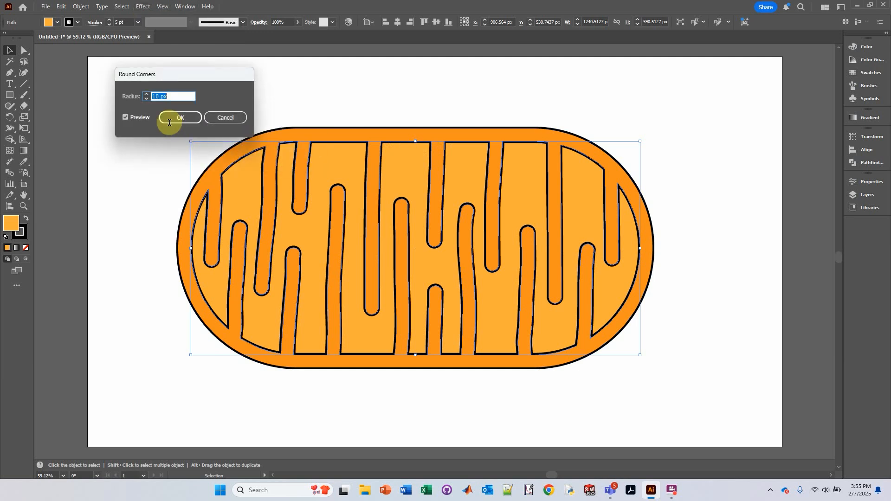
left_click(146, 96)
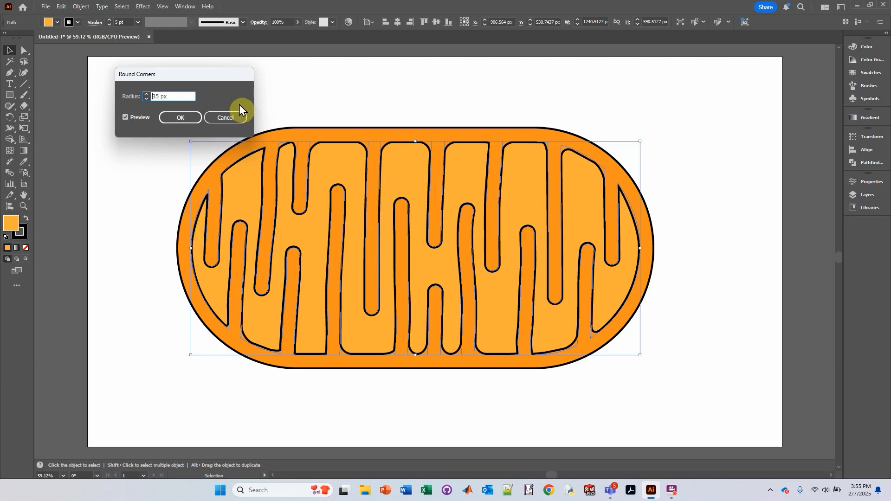
left_click(184, 117)
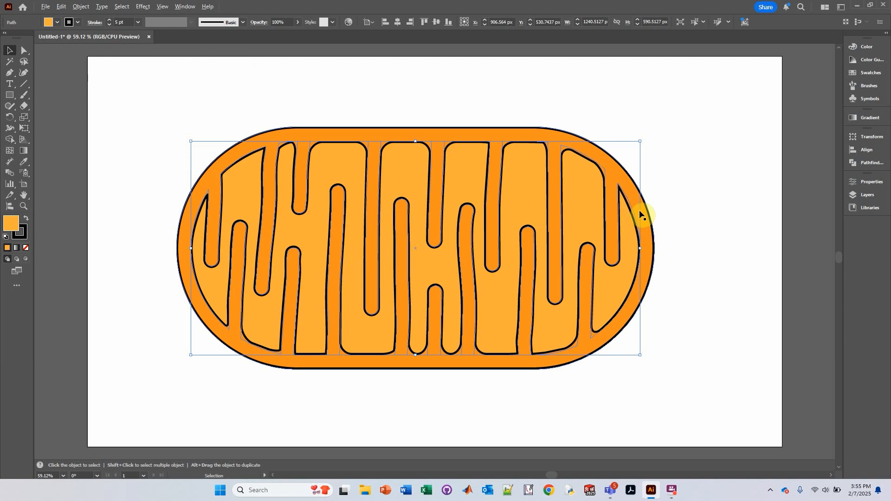
Add an anchor point on the inner edge of the rightmost channel with the Add Anchor Point tool.
scroll(640, 214, "up", 4)
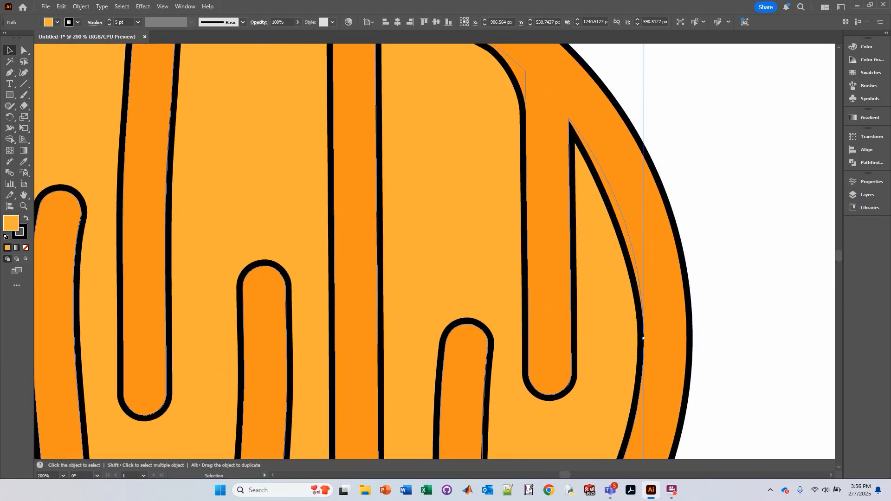
left_click(11, 76)
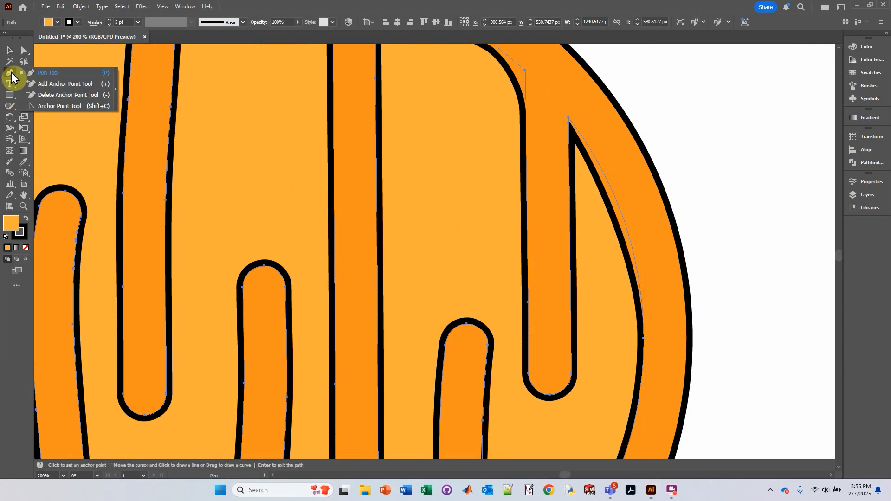
left_click(36, 85)
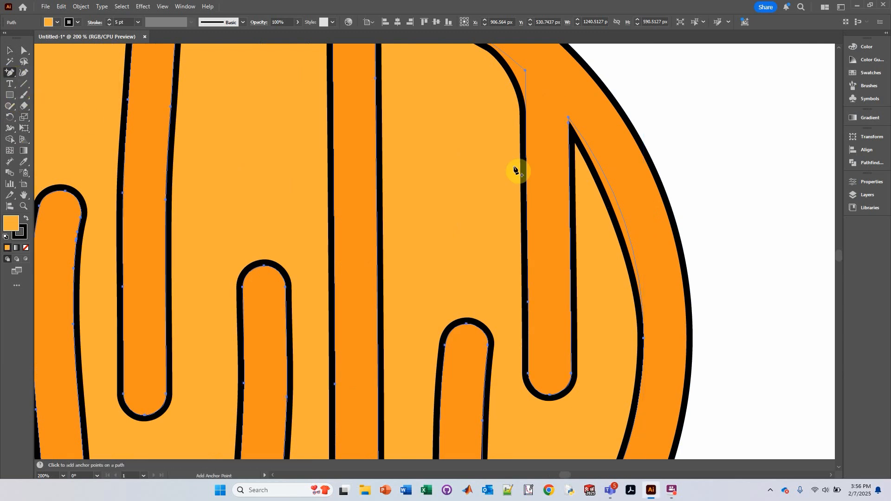
left_click(620, 208)
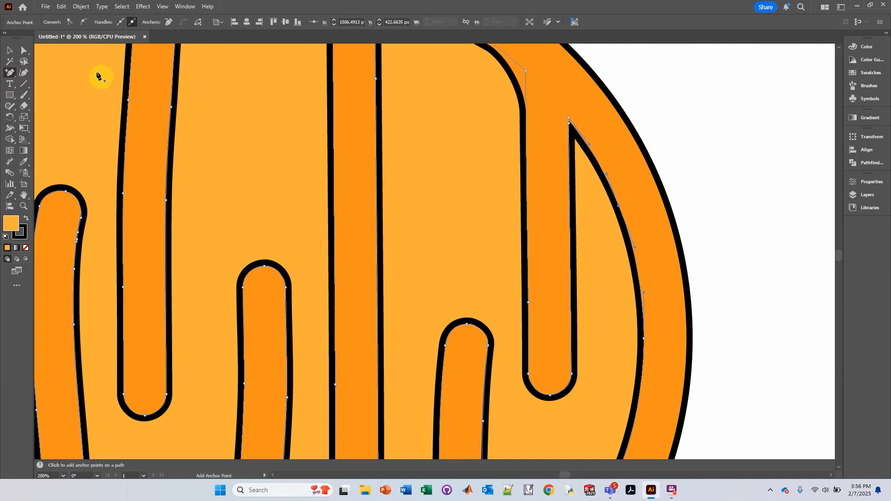
Delete the sharp corner anchor at the top of the rightmost channel with the Delete Anchor Point tool.
left_click(14, 76)
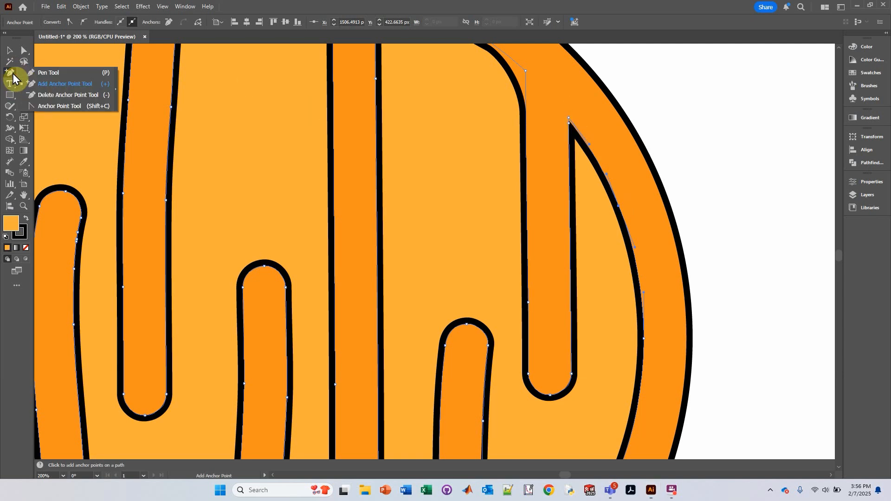
left_click(43, 98)
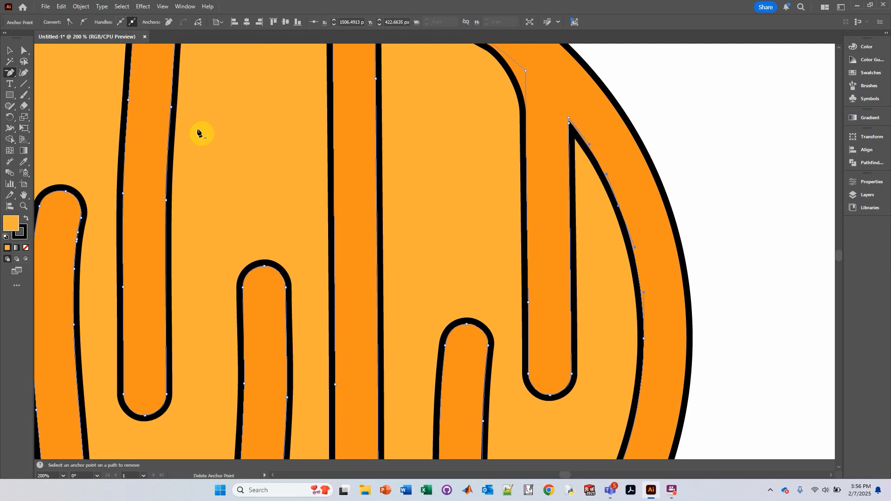
left_click(570, 124)
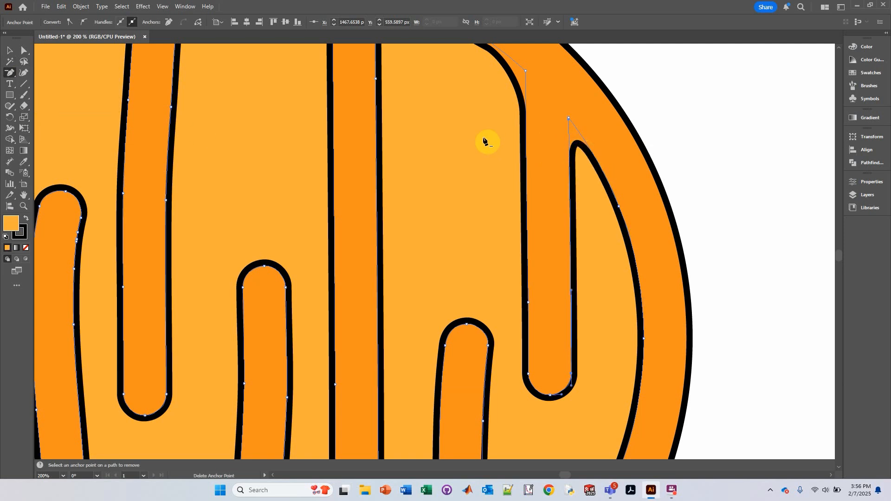
Round the top-right corner of the tab near the upper-left edge to about 20 px using its corner widget.
key("space")
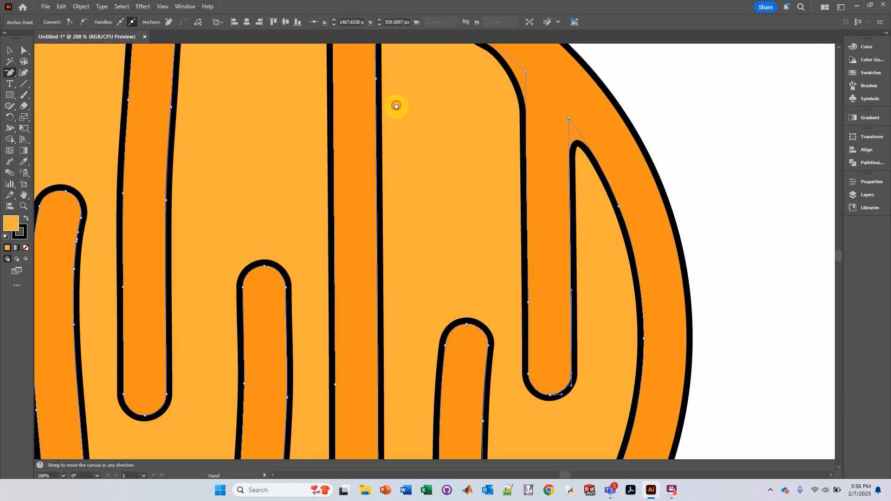
left_click_drag(398, 106, 578, 222)
left_click_drag(370, 161, 514, 163)
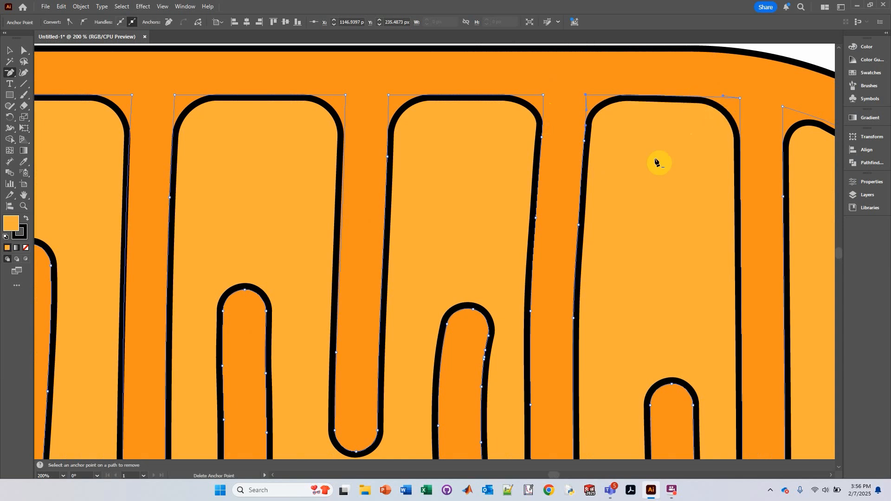
mouse_move(439, 231)
left_mouse_down()
mouse_move(571, 183)
mouse_move(659, 213)
left_mouse_up()
left_click_drag(311, 209, 554, 201)
left_click_drag(295, 192, 391, 194)
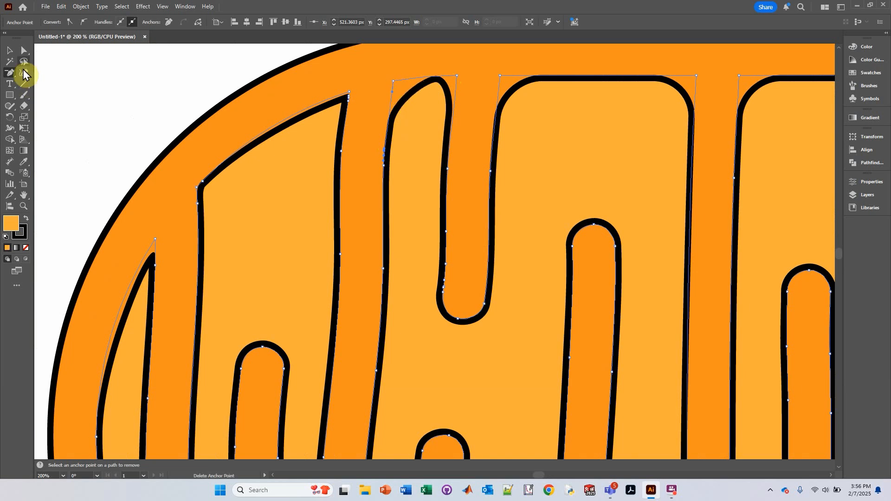
left_click(23, 54)
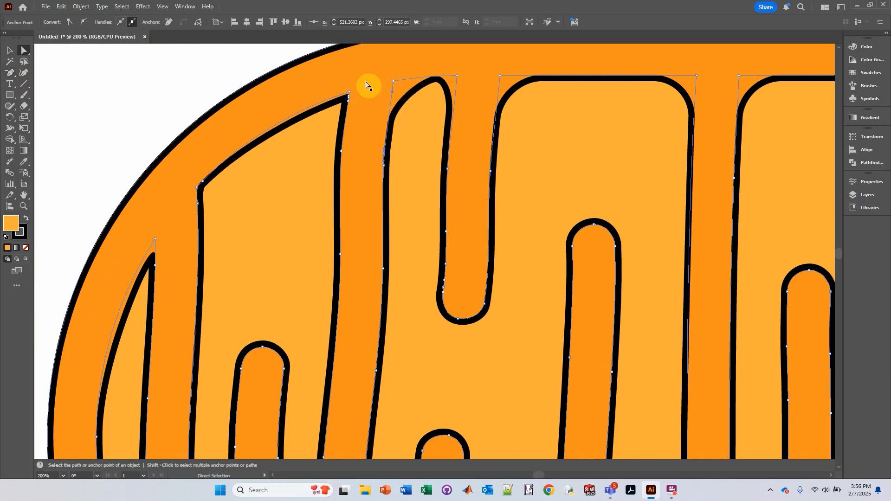
left_click(394, 82)
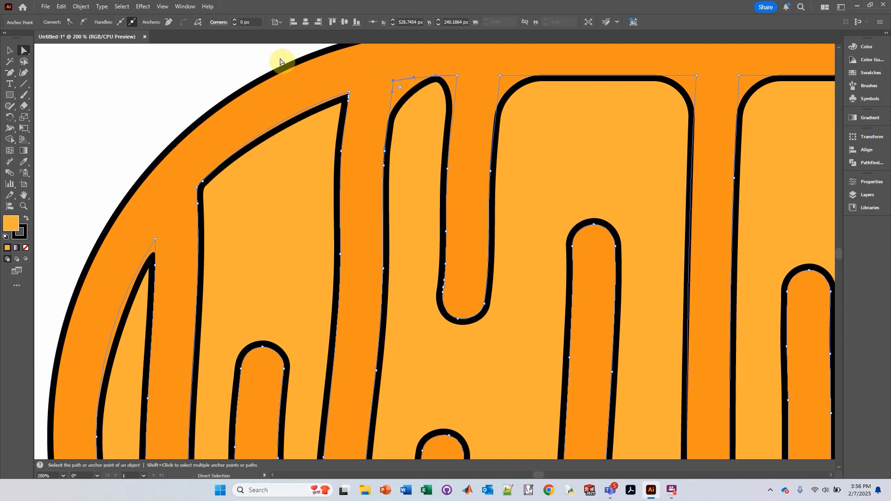
left_click(71, 22)
left_click(458, 76)
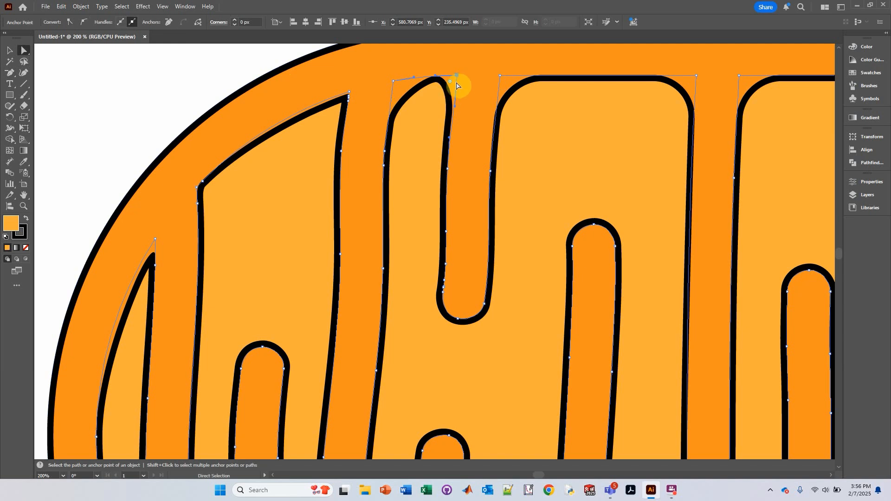
left_click_drag(450, 84, 428, 96)
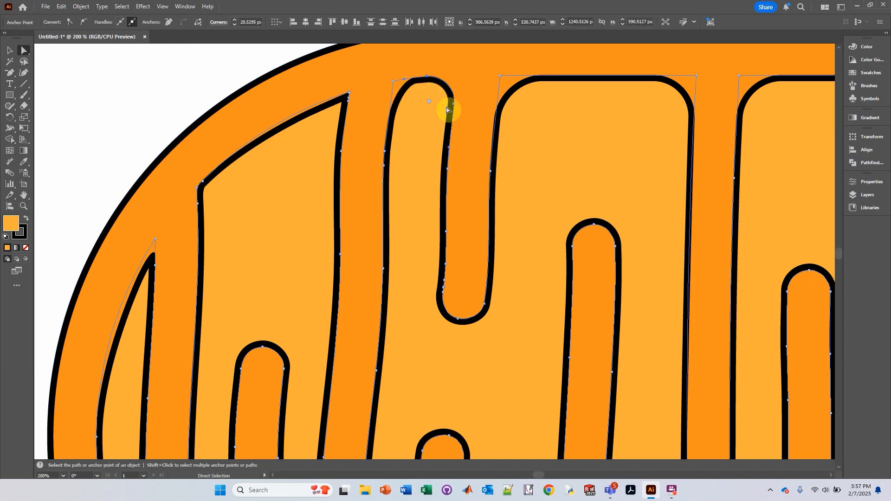
mouse_move(427, 103)
left_mouse_down()
mouse_move(421, 115)
mouse_move(430, 103)
left_mouse_up()
Round the same tab's top-left corner to about 21 px using its corner widget.
left_click(395, 83)
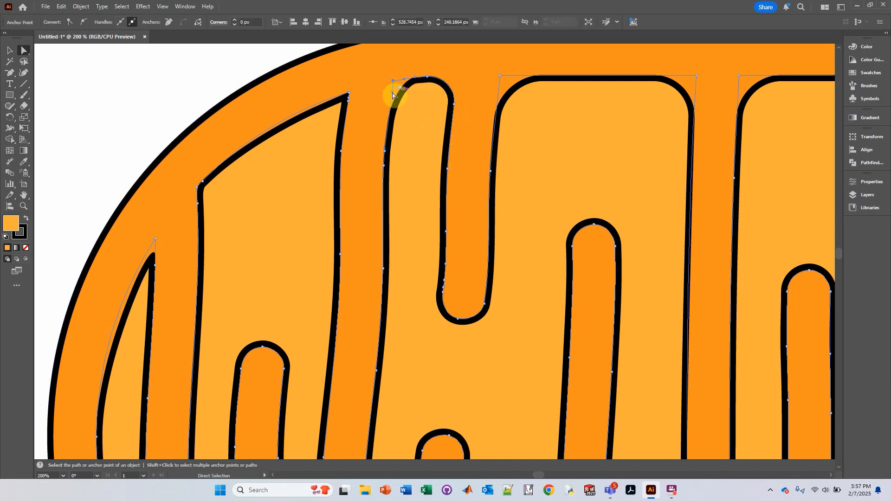
left_click_drag(400, 91, 418, 96)
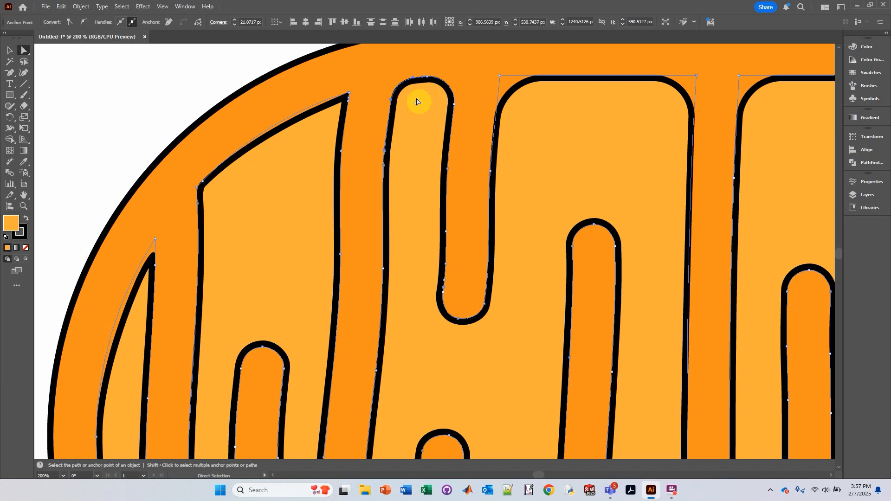
left_click_drag(344, 210, 423, 90)
left_click_drag(165, 257, 365, 181)
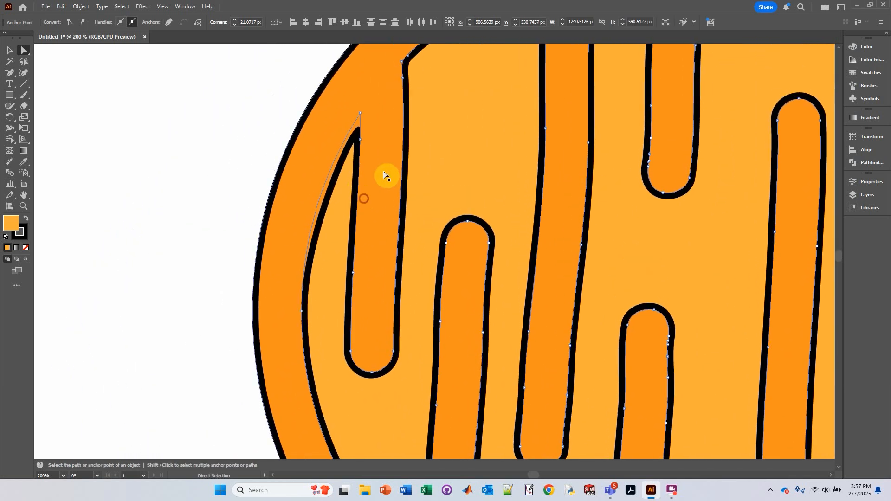
Delete the sharp anchor at the top tip of the leftmost narrow channel with the Delete Anchor Point tool.
left_click(9, 73)
left_click(361, 140)
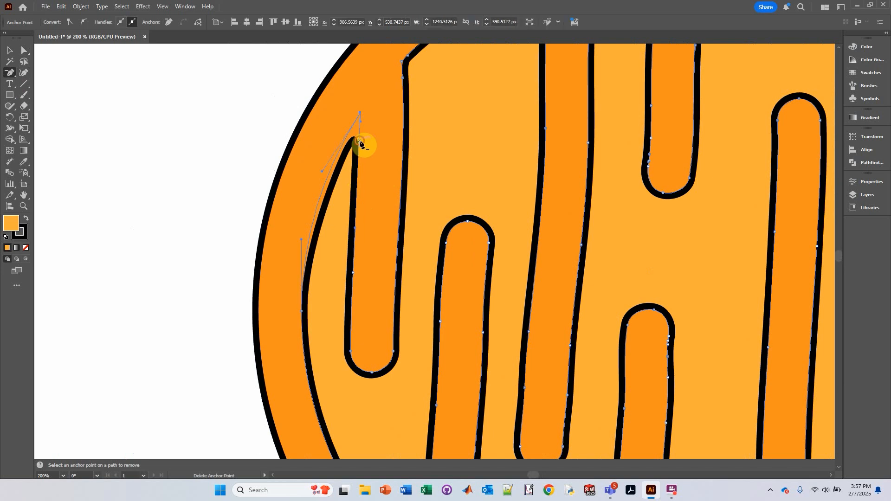
left_click_drag(396, 253, 350, 88)
left_click_drag(423, 277, 331, 109)
left_click_drag(427, 257, 355, 243)
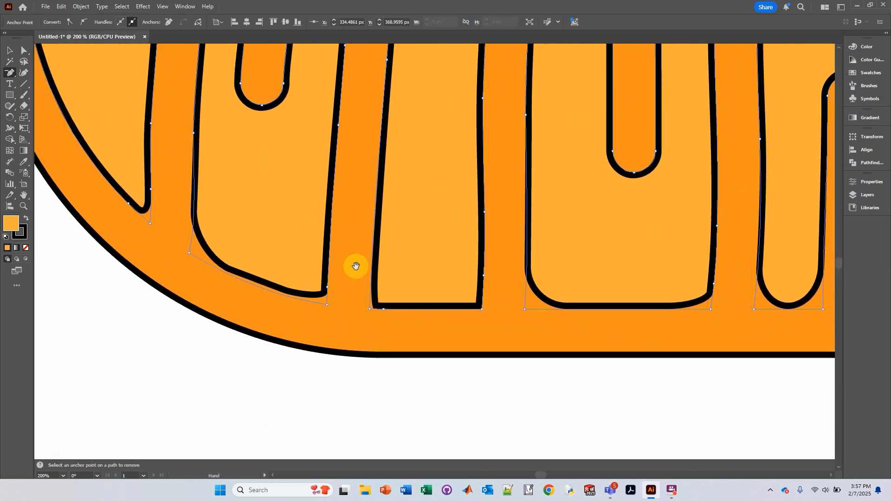
Delete the bottom-left and bottom-right corner anchors of the lower channel to round its base.
left_click(382, 309)
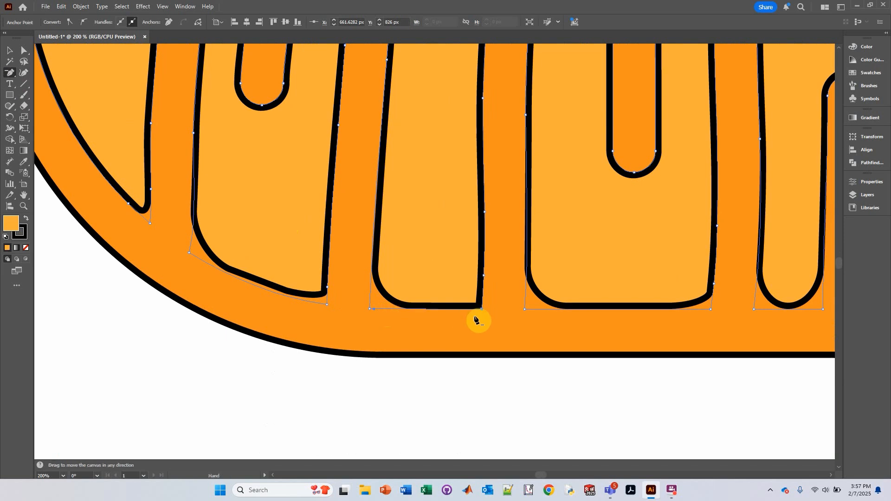
left_click_drag(476, 319, 414, 314)
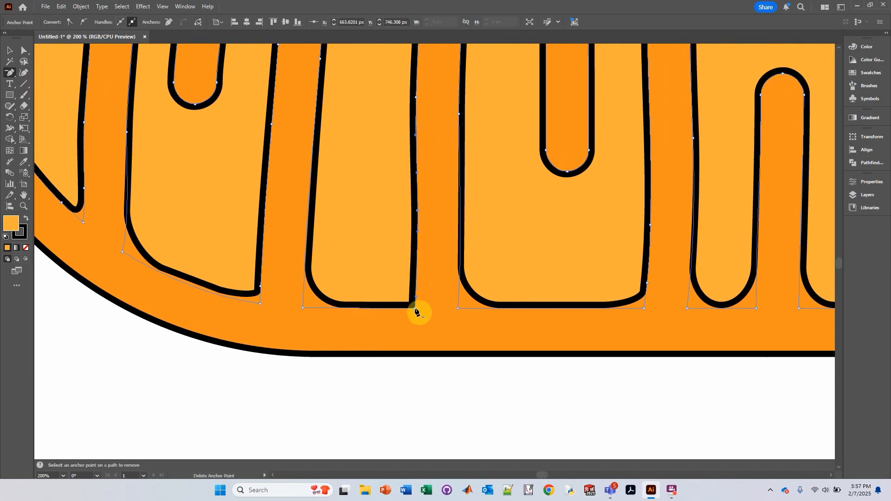
left_click(24, 50)
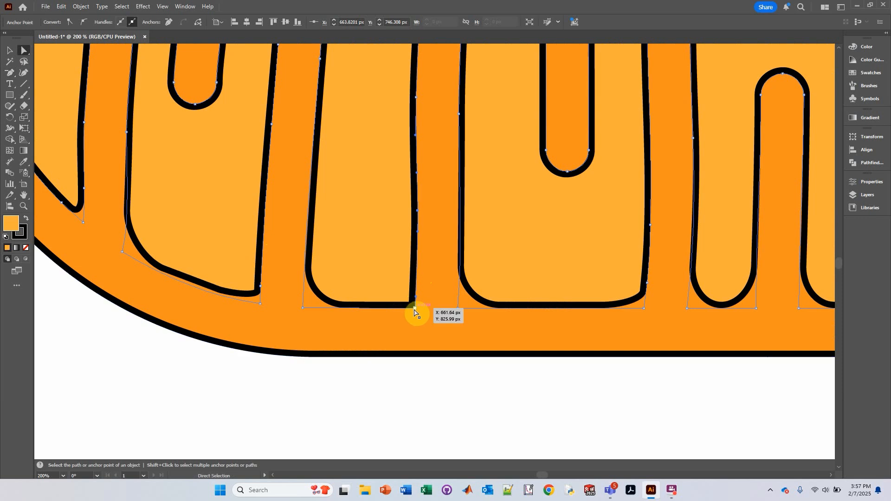
left_click(414, 309)
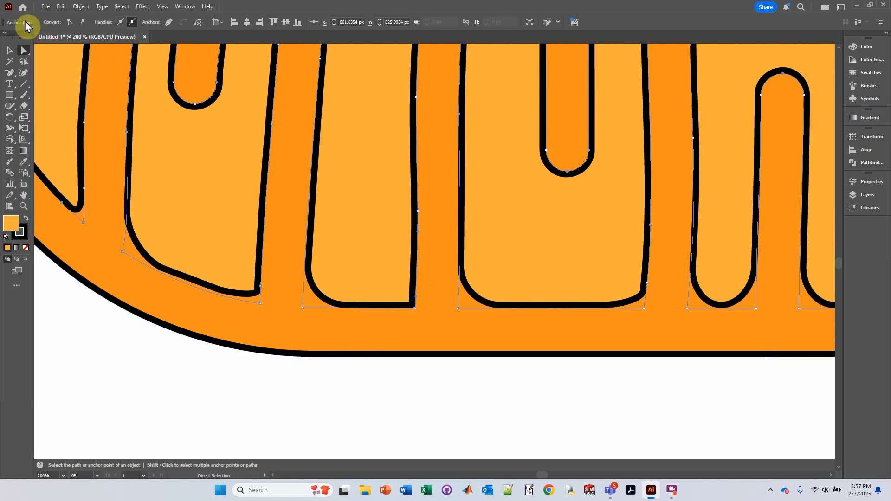
left_click(69, 23)
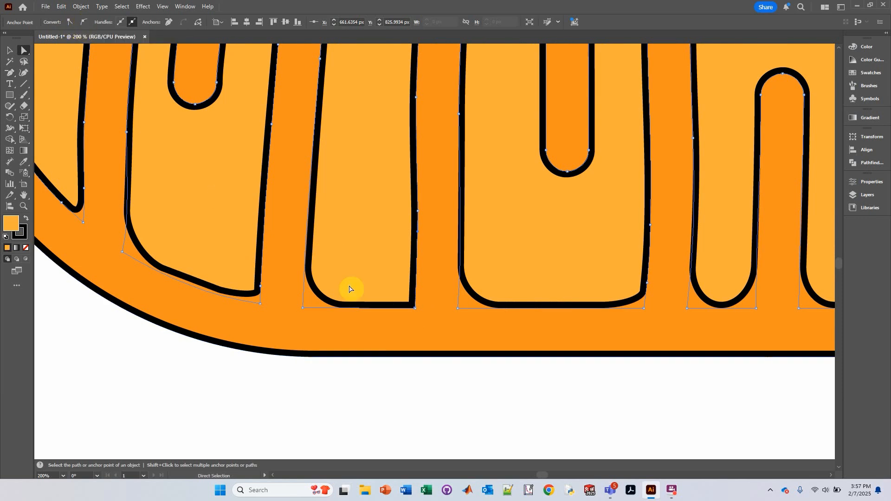
scroll(424, 313, "up", 2, "alt")
scroll(424, 314, "up", 6, "alt")
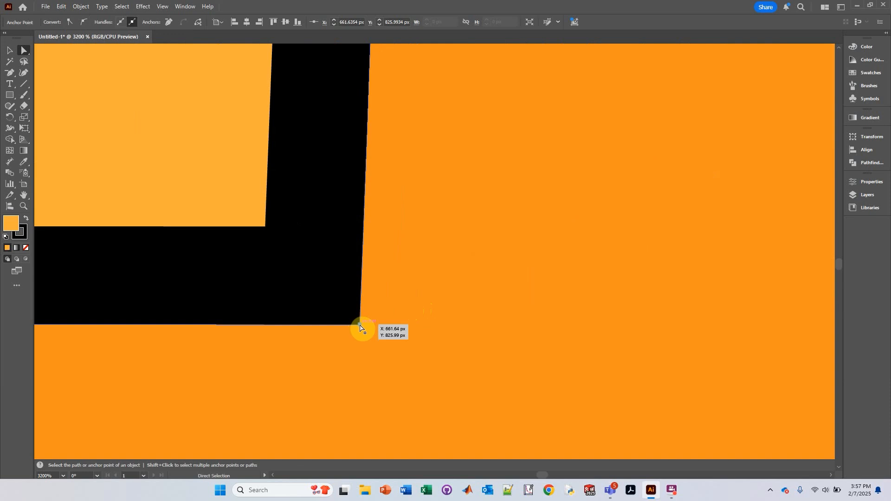
left_click(9, 73)
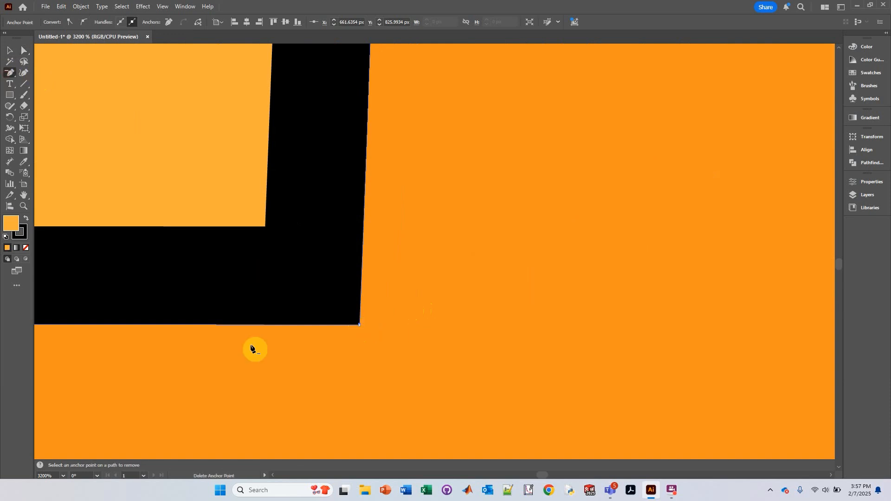
left_click(361, 325)
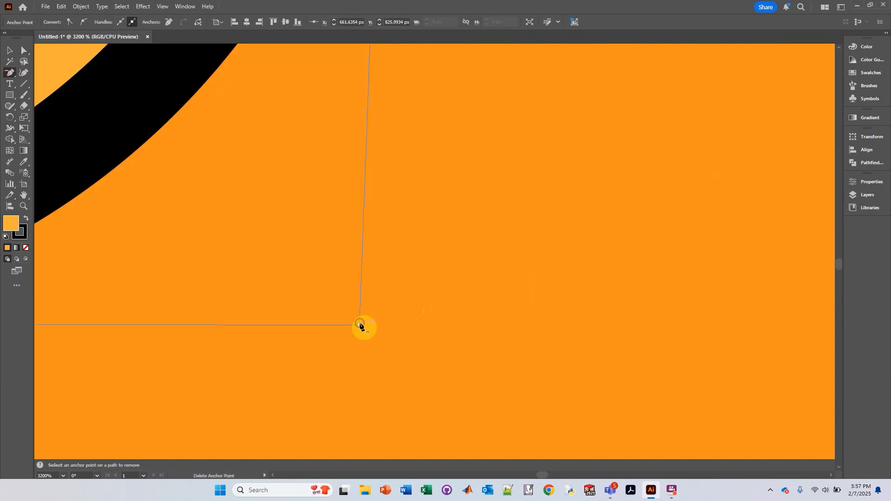
scroll(367, 297, "down", 7, "alt")
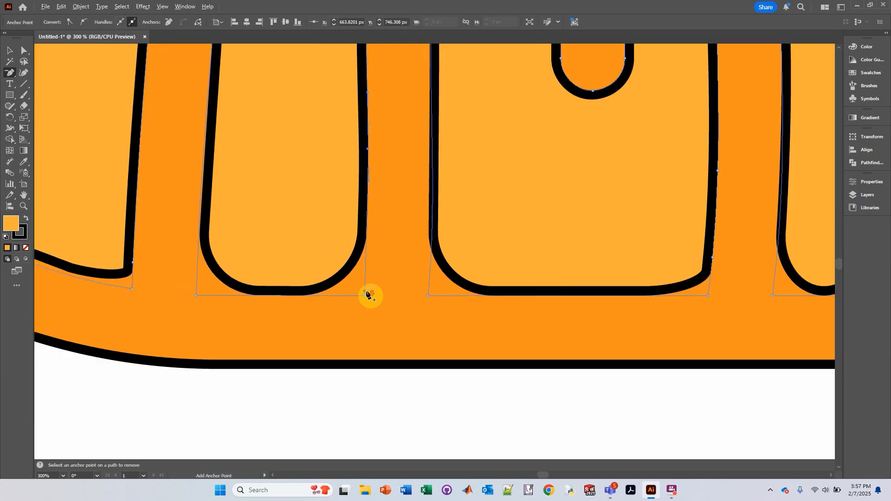
Delete the anchors on the lower right side and bottom-right corner of the wide middle channel.
left_click_drag(561, 331, 285, 309)
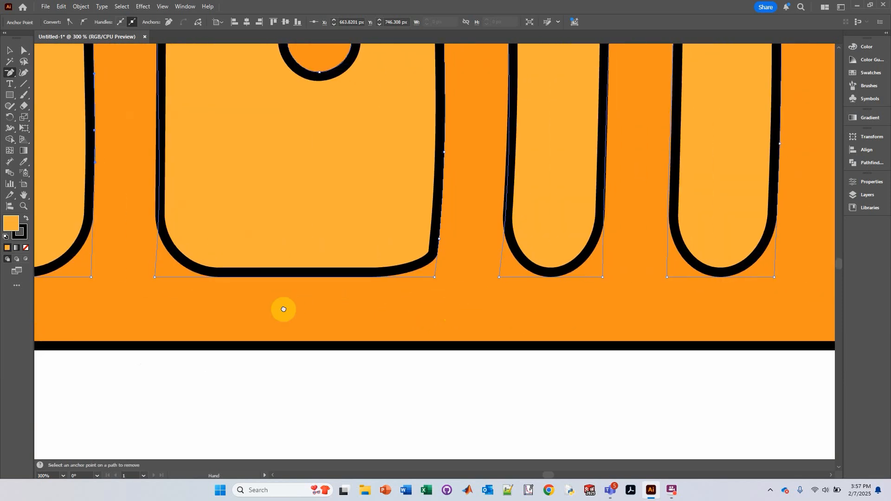
left_click(438, 240)
left_click_drag(561, 284, 253, 295)
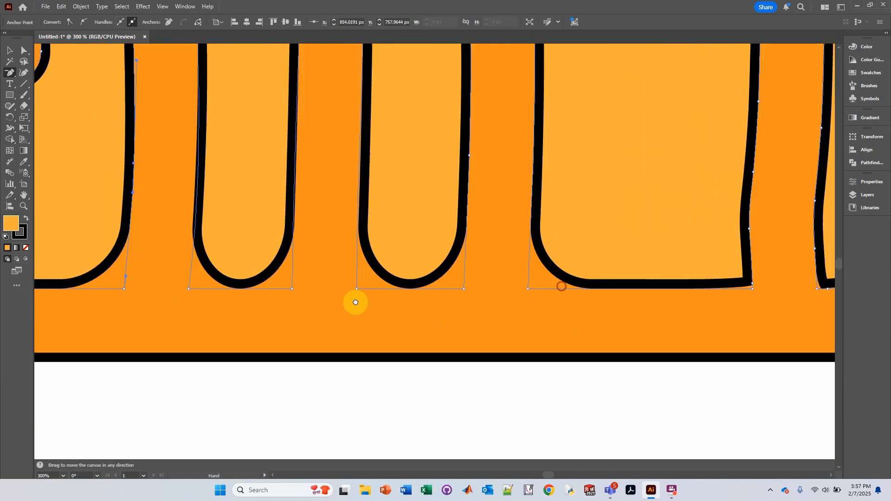
left_click_drag(537, 300, 307, 292)
left_click_drag(447, 283, 393, 289)
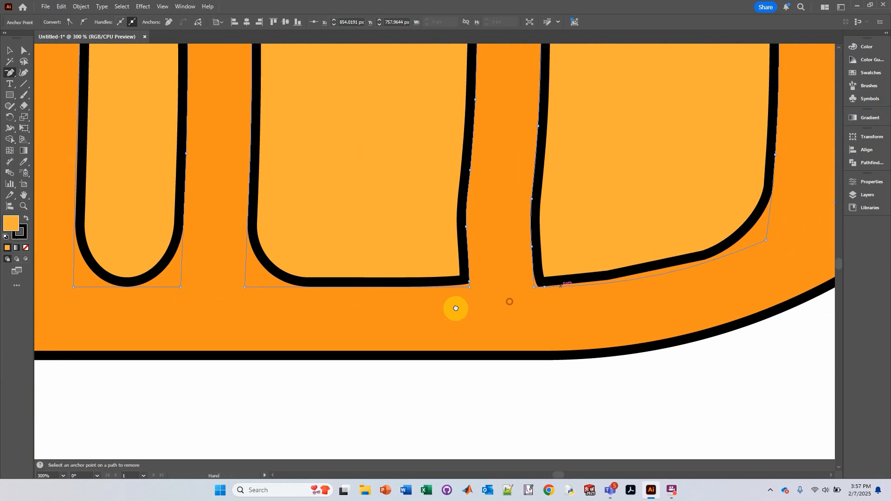
left_click(469, 281)
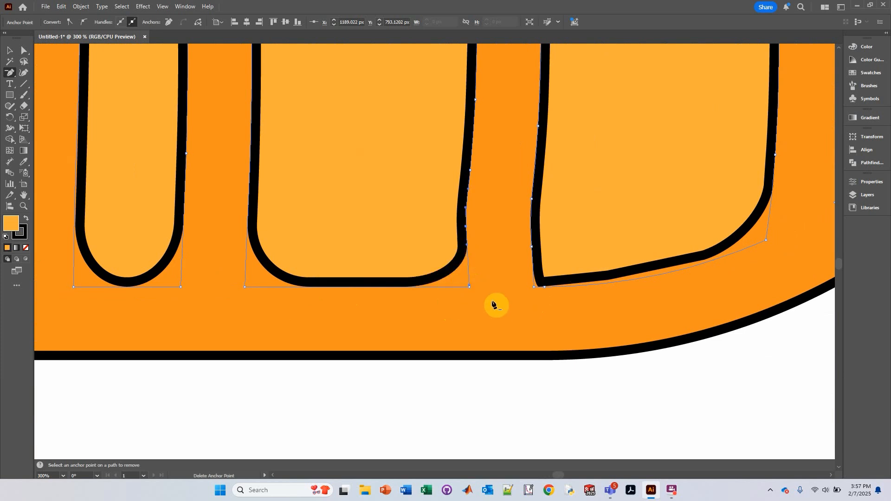
Delete the bottom-left corner anchors of the next channel and one more anchor on the previous channel's right edge.
left_click(545, 288)
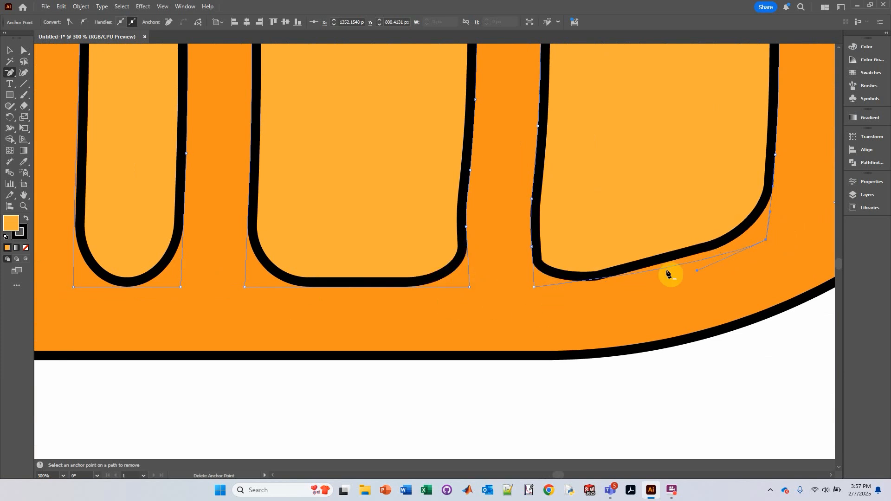
left_click(532, 247)
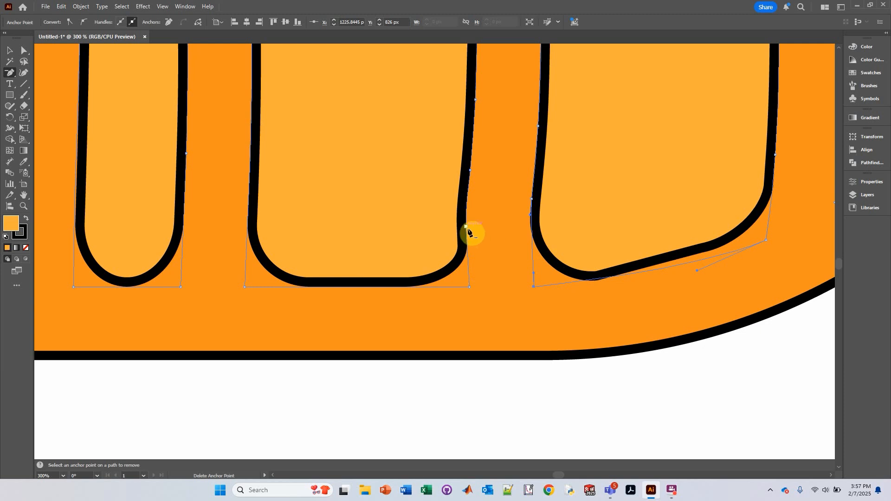
left_click(466, 227)
left_click_drag(696, 199, 269, 377)
left_click_drag(394, 201, 499, 400)
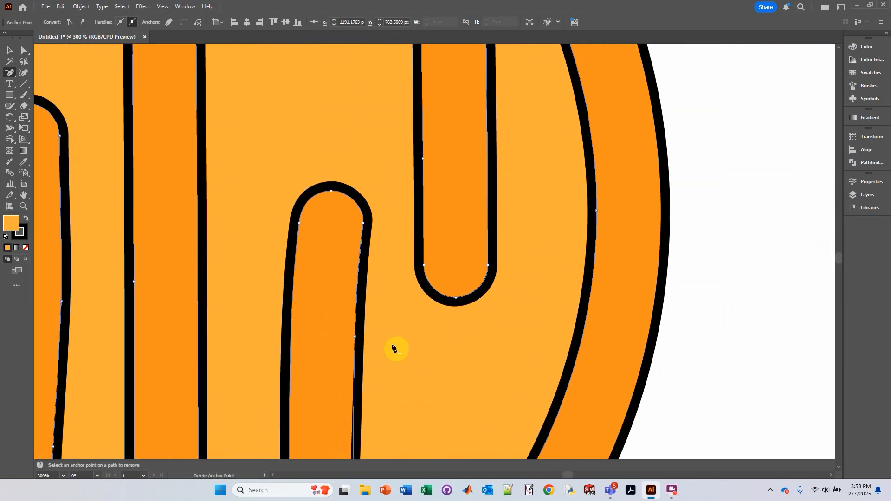
Delete the two anchors around the bottom tip of the leftmost narrow channel.
scroll(393, 349, "down", 4)
left_click_drag(215, 356, 517, 259)
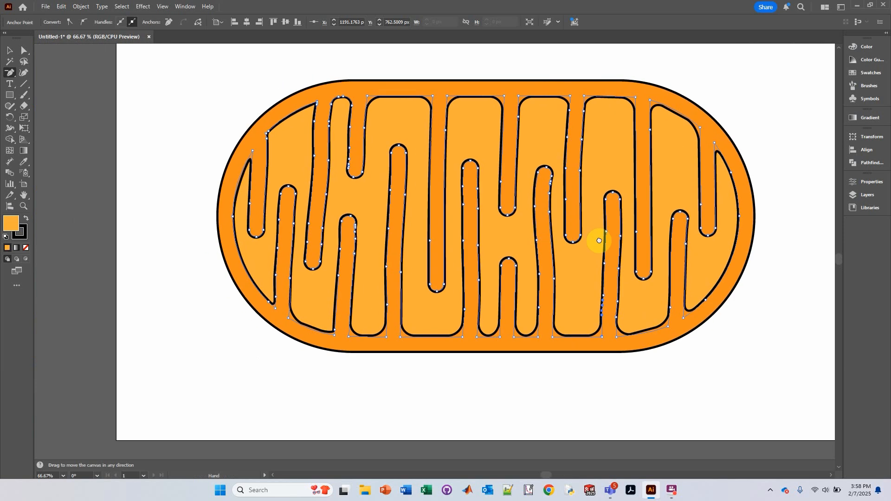
scroll(269, 315, "up", 4)
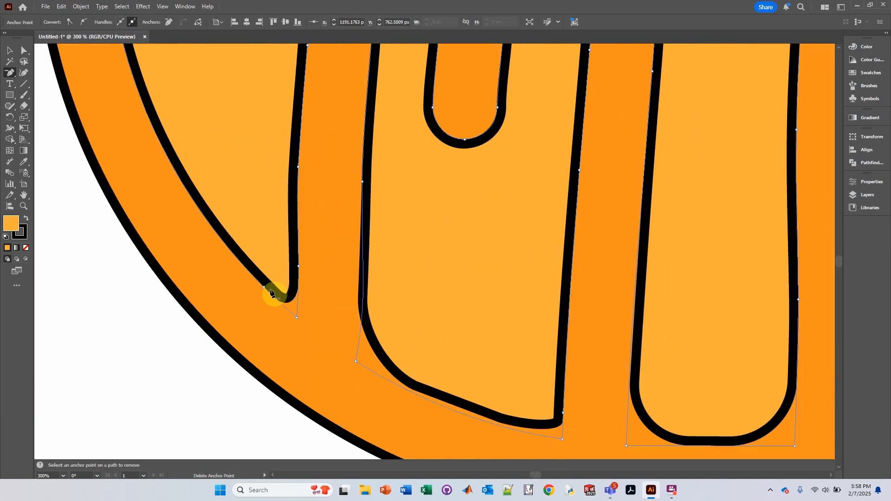
left_click(298, 266)
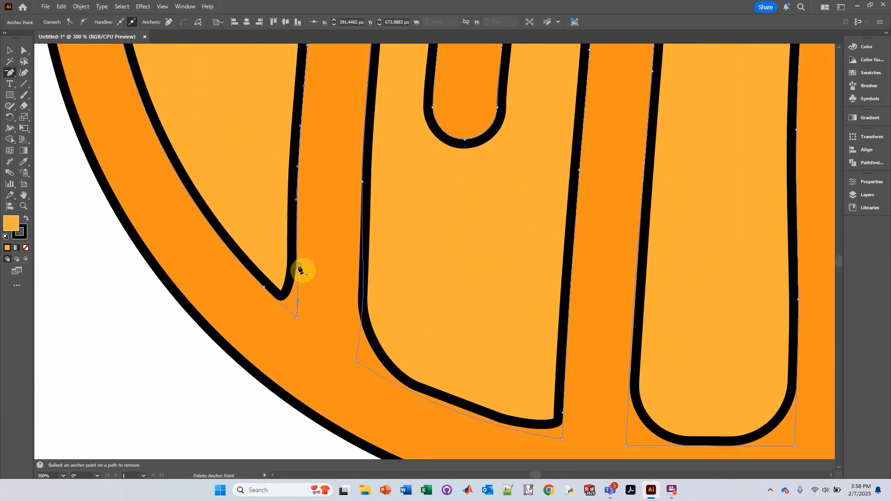
left_click(264, 287)
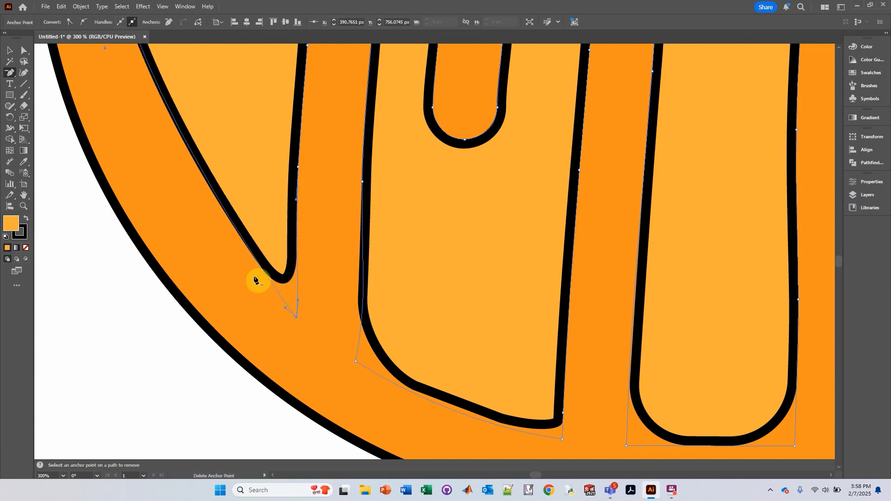
Add an anchor point on the outer edge of the leftmost narrow channel and nudge it slightly outward.
scroll(255, 283, "down", 4)
scroll(250, 296, "up", 3)
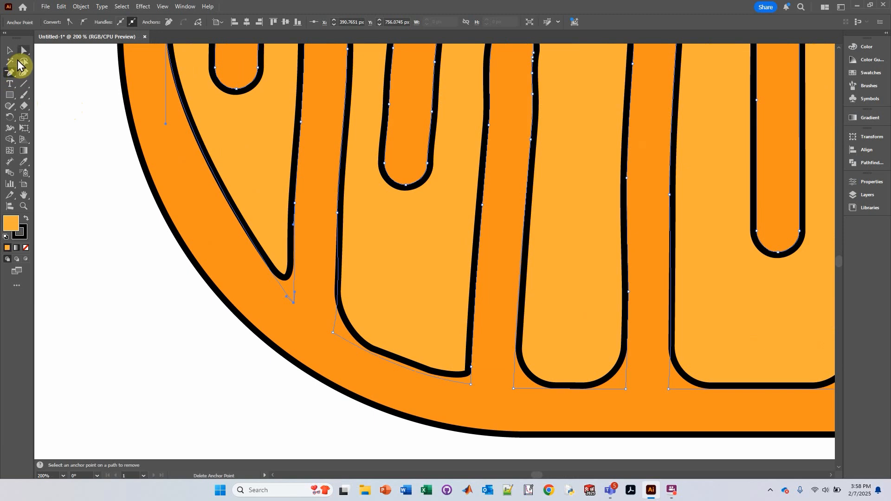
left_click_drag(10, 76, 70, 83)
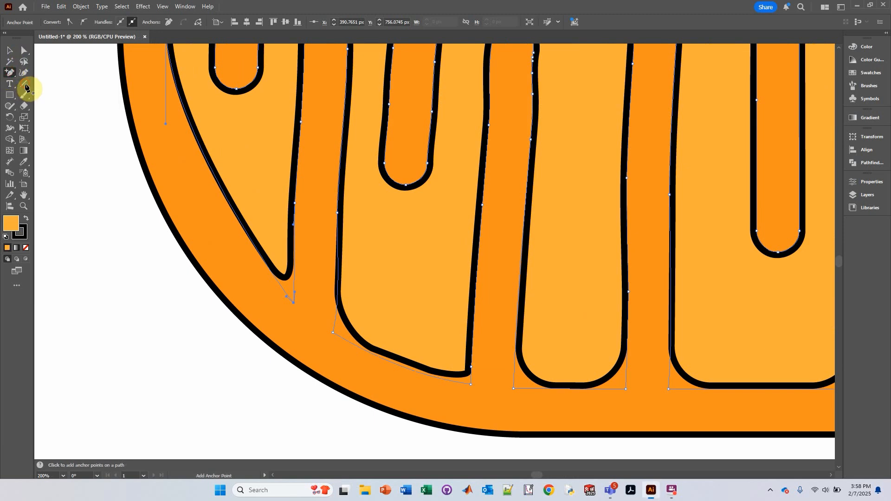
left_click(217, 182)
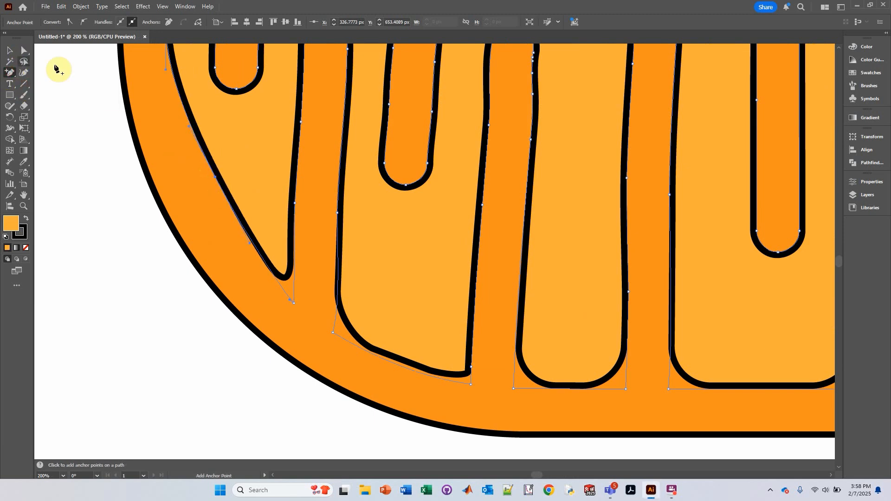
left_click(24, 50)
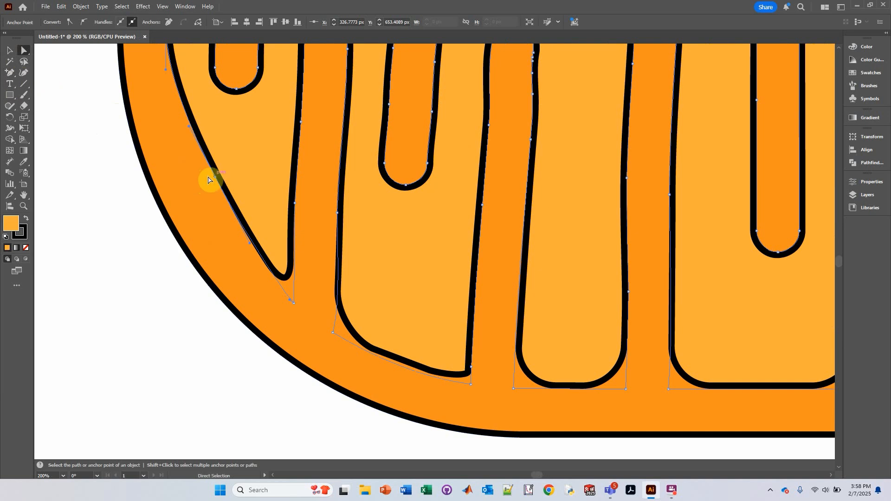
left_click_drag(215, 180, 210, 186)
Delete the anchors at the top-left corner of the upper-left tab to round that corner.
scroll(269, 220, "down", 4)
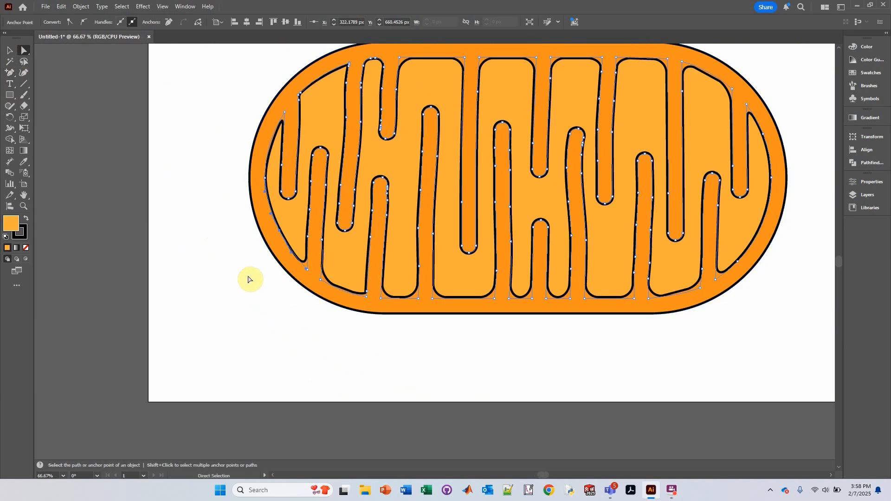
scroll(277, 233, "up", 2)
scroll(278, 233, "up", 1)
left_click_drag(287, 233, 285, 236)
scroll(376, 275, "down", 2)
left_click_drag(434, 275, 306, 280)
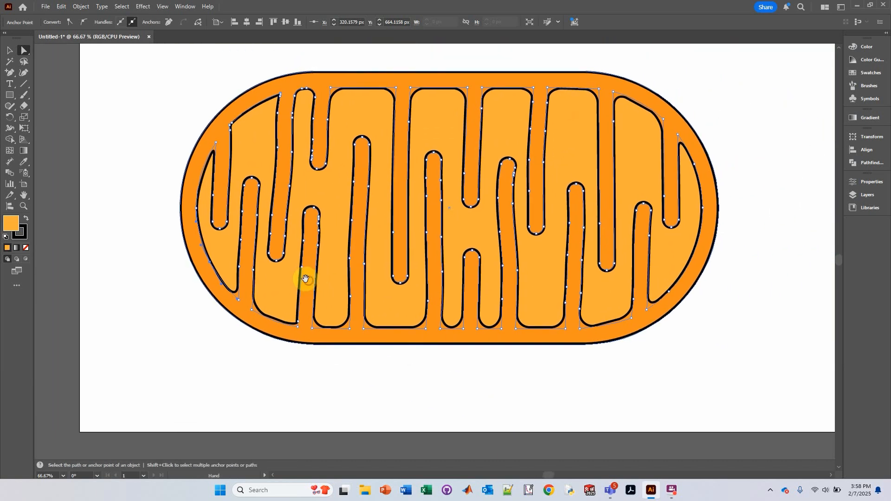
scroll(225, 124, "up", 3)
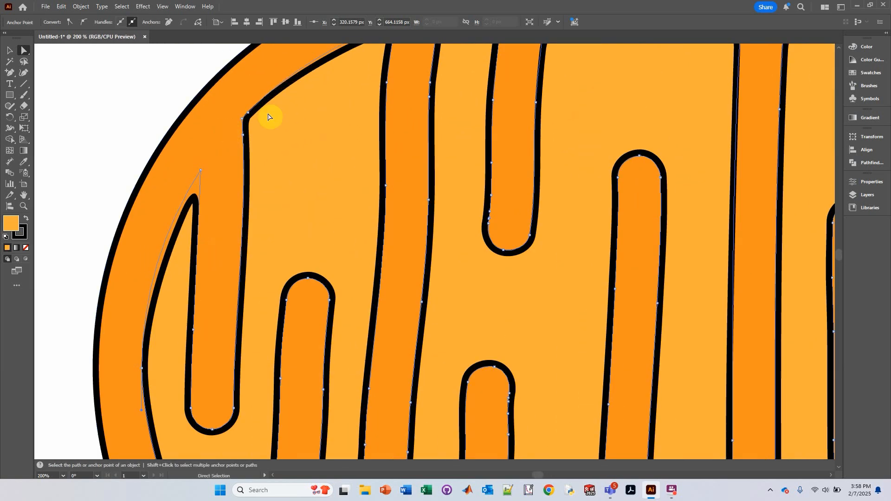
left_click_drag(269, 116, 288, 153)
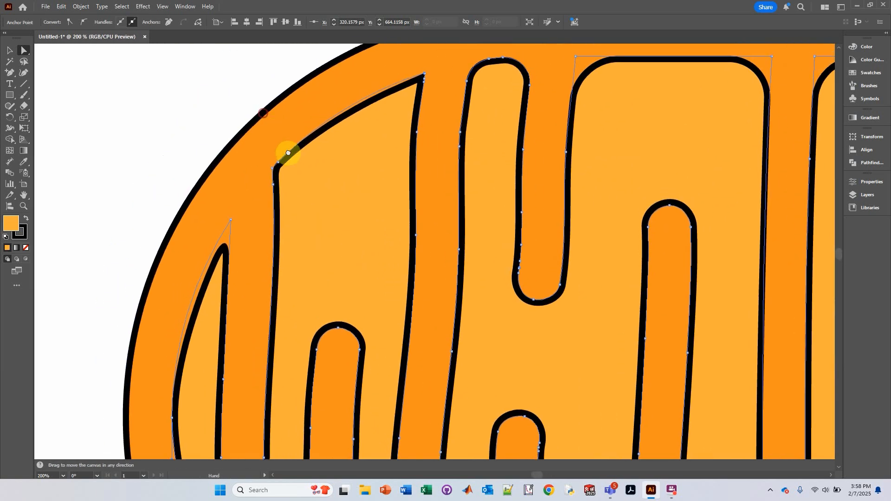
left_click(9, 78)
left_click(35, 94)
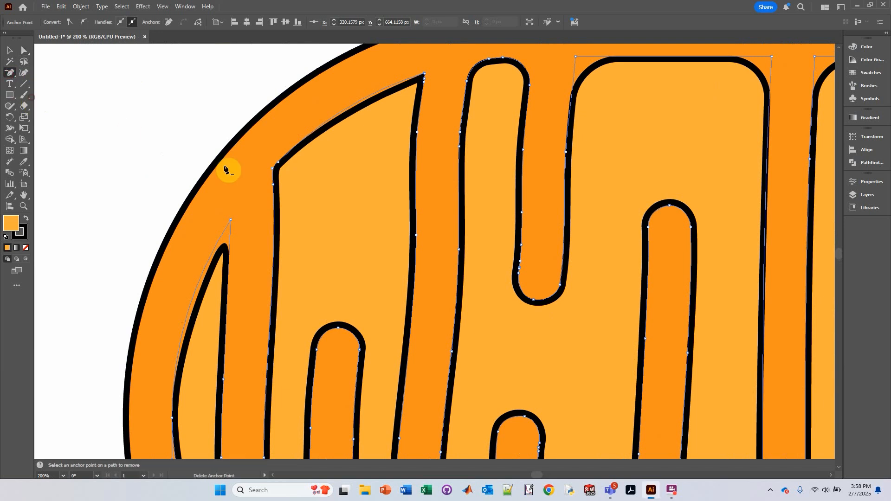
left_click(278, 165)
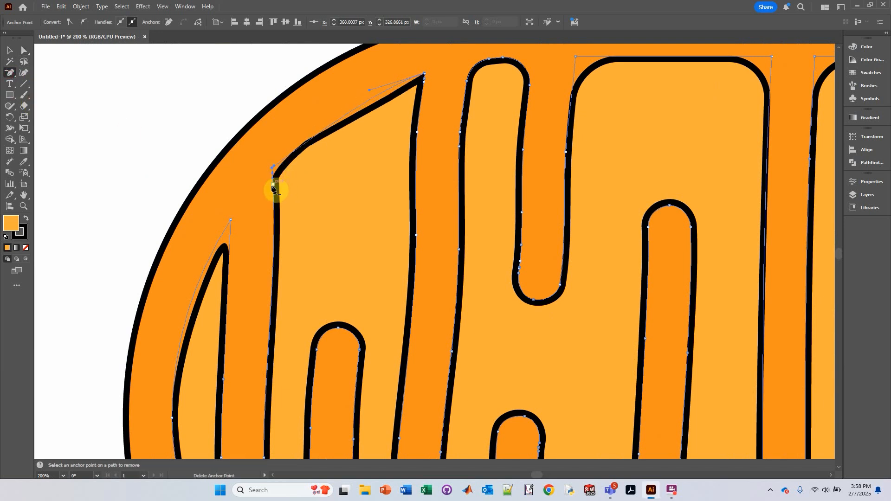
left_click(274, 186)
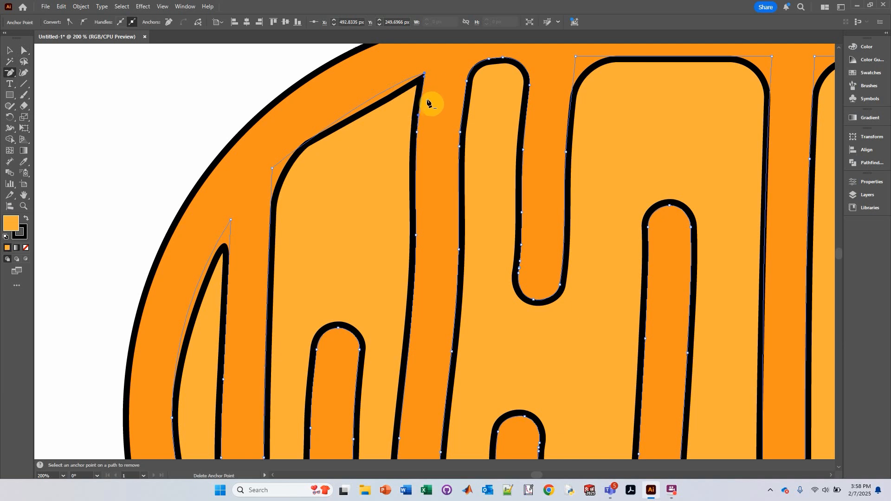
scroll(425, 88, "up", 3)
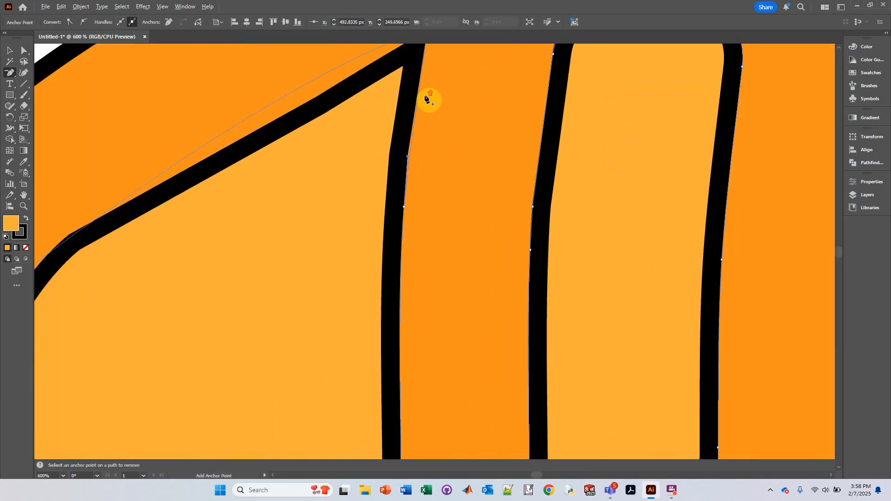
scroll(421, 102, "up", 2)
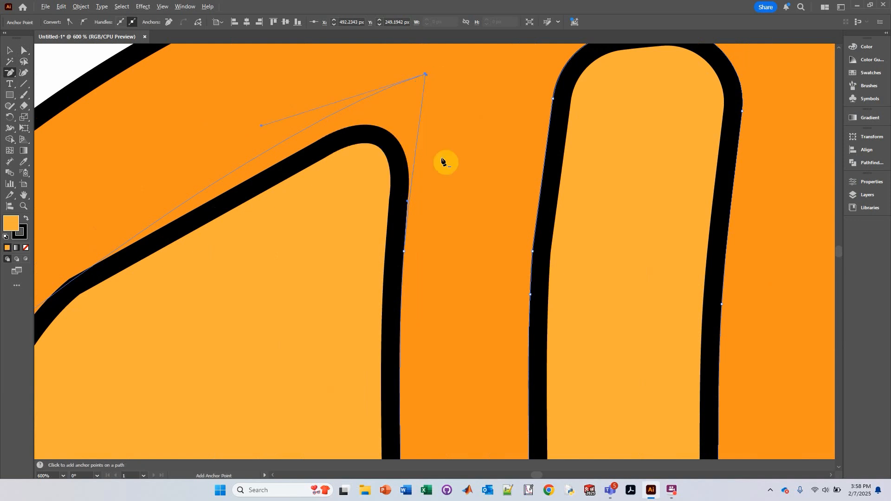
Delete the anchor at the bottom-right corner of the lower-left channel tab to round that corner.
scroll(442, 159, "down", 5)
scroll(442, 161, "down", 3)
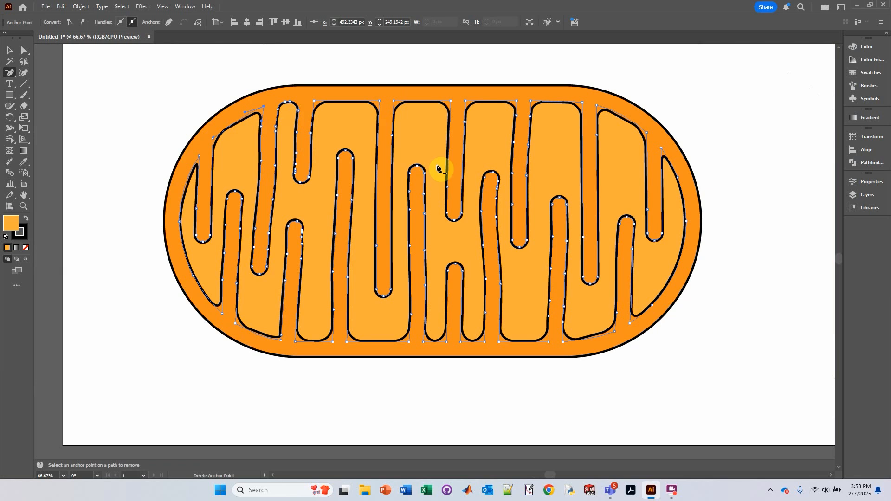
scroll(284, 330, "up", 4)
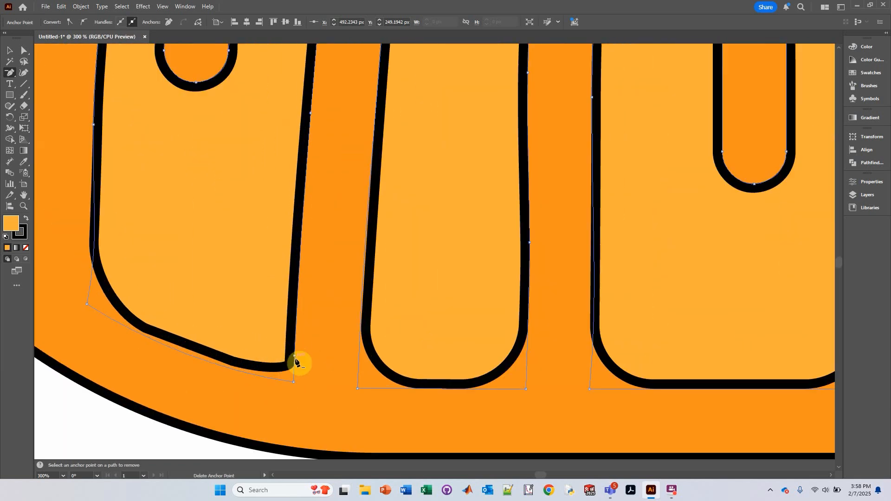
left_click(295, 356)
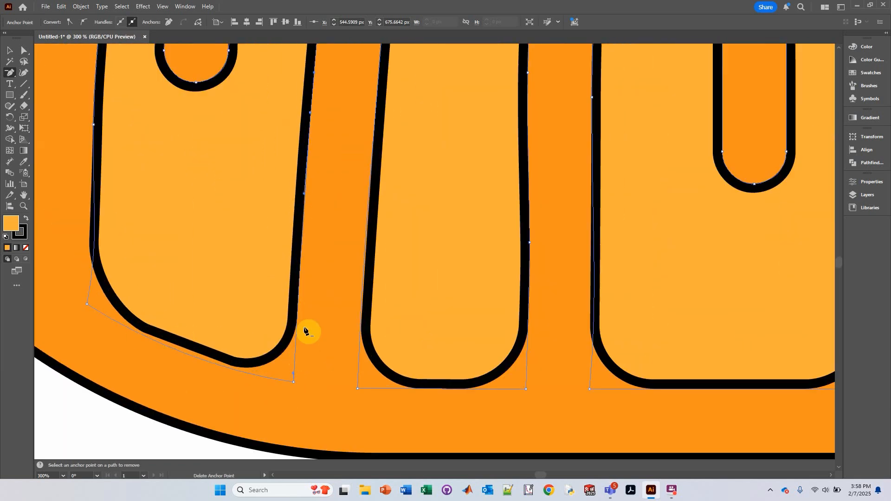
Remove the stroke from the inner channel path.
scroll(347, 320, "down", 2)
key("ctrl+0")
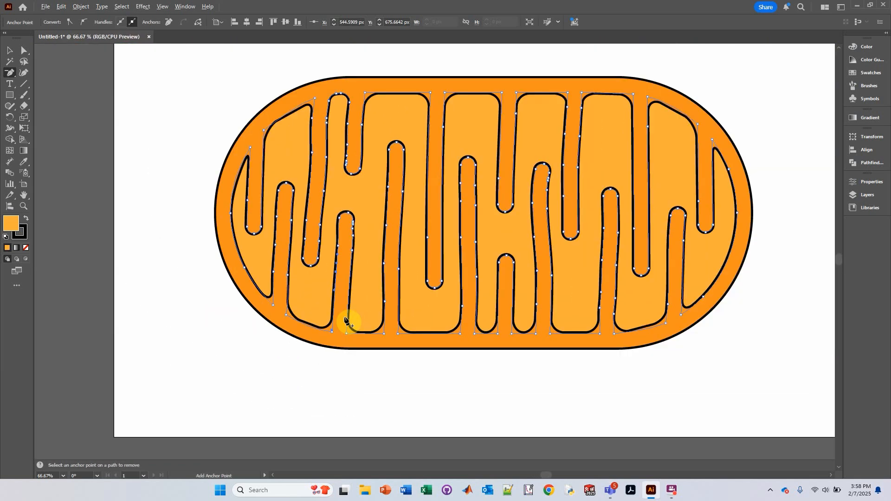
left_click(8, 51)
left_click(784, 121)
left_click_drag(787, 99, 656, 159)
scroll(735, 137, "down", 2)
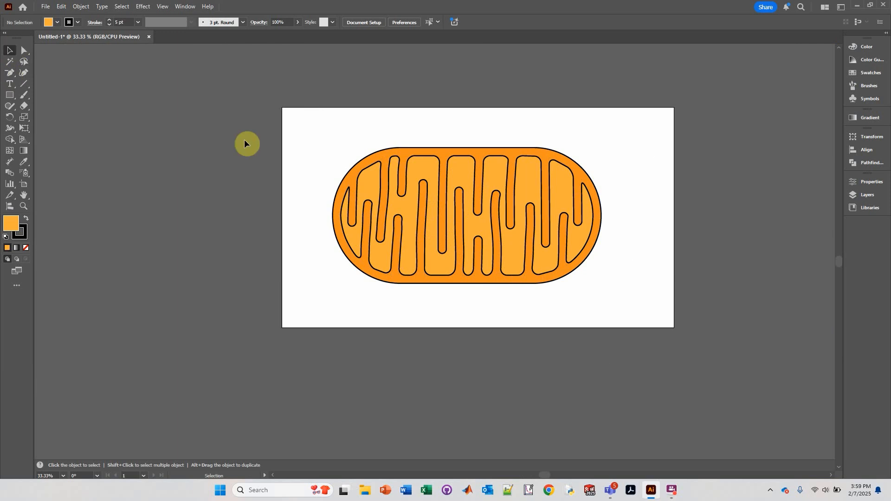
left_click(389, 228)
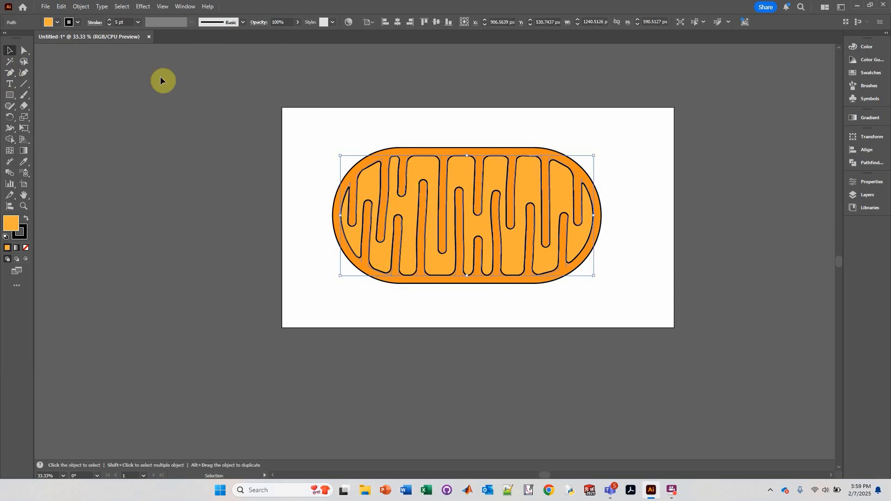
left_click(76, 22)
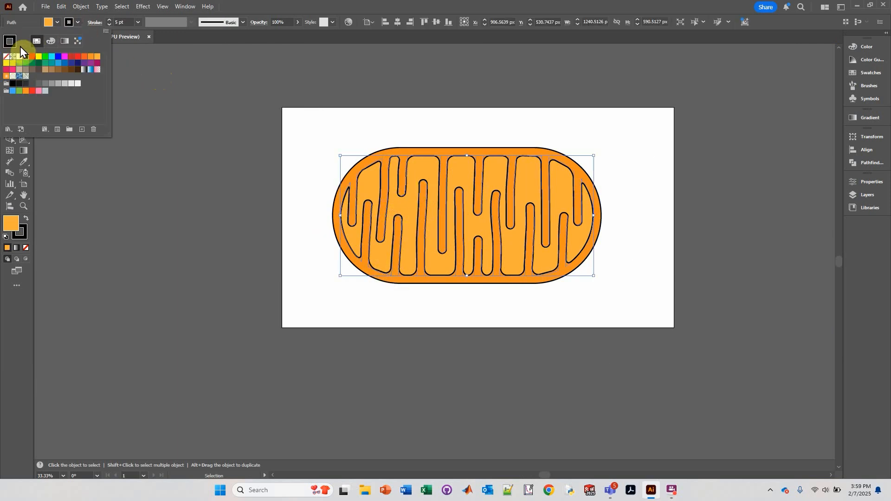
left_click(6, 56)
left_click(383, 82)
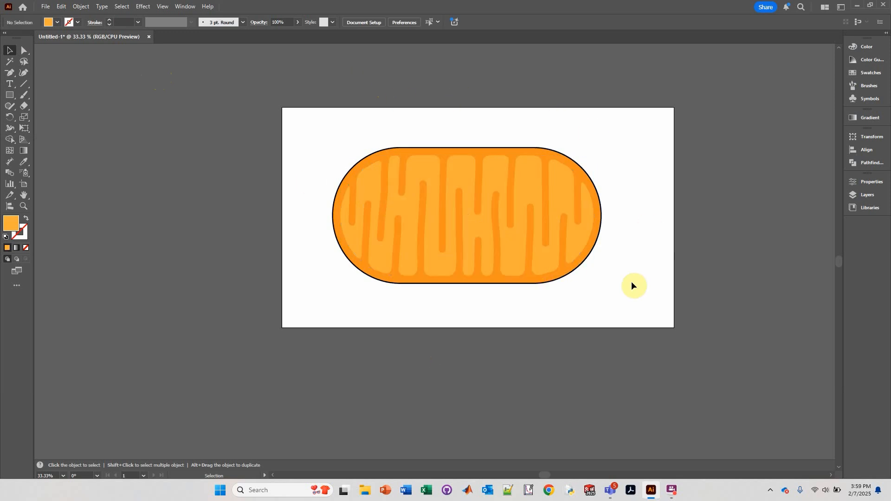
Reapply a black stroke to the inner channel path and raise its stroke weight.
left_click(437, 239)
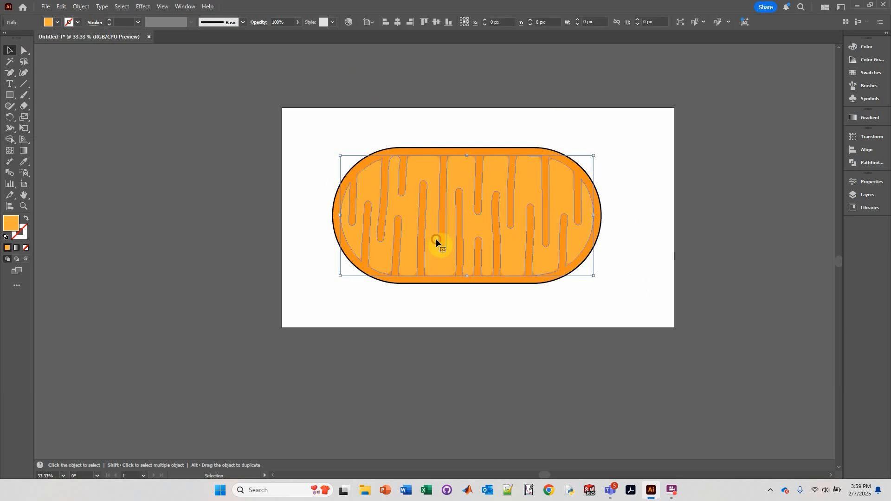
left_click(77, 23)
left_click(25, 57)
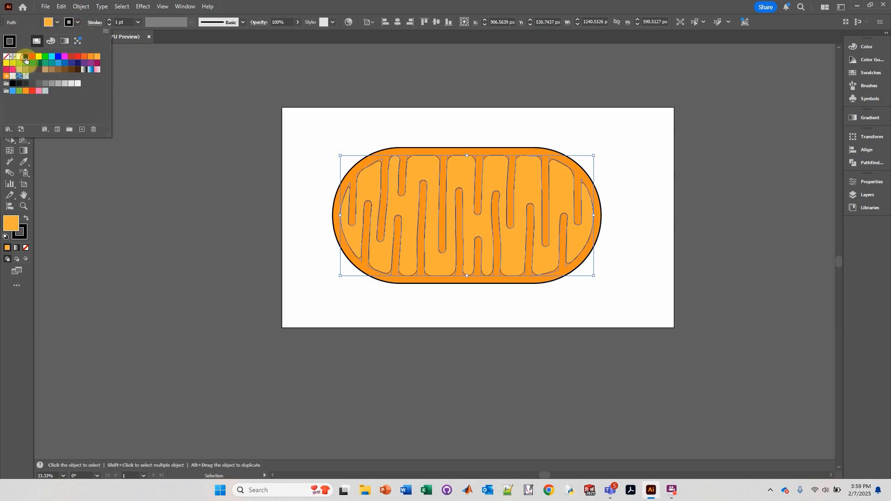
left_click(109, 23)
left_click(109, 21)
left_click(108, 20)
left_click(108, 21)
left_click(108, 20)
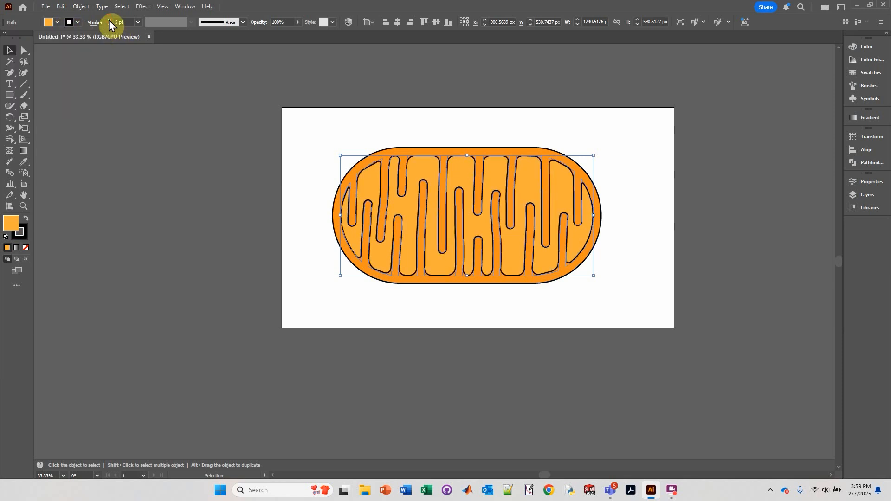
left_click(177, 161)
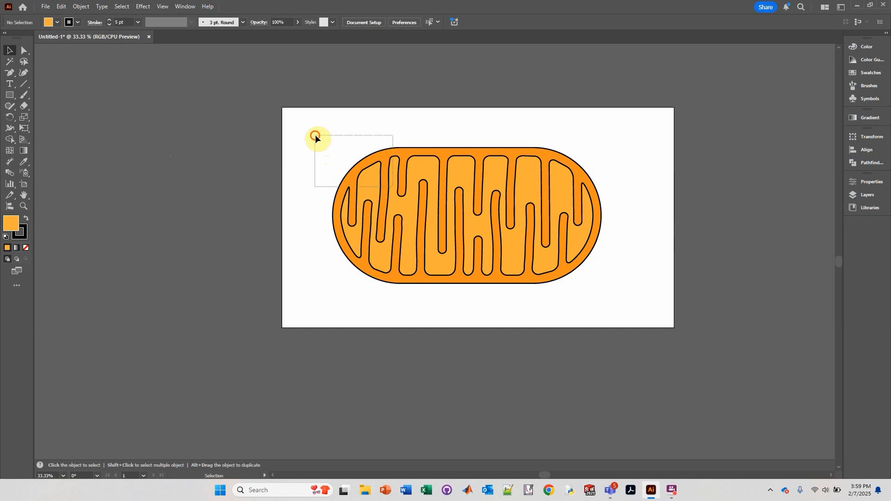
Duplicate the whole mitochondrion drawing and move the copy off to the right.
left_click_drag(316, 135, 622, 327)
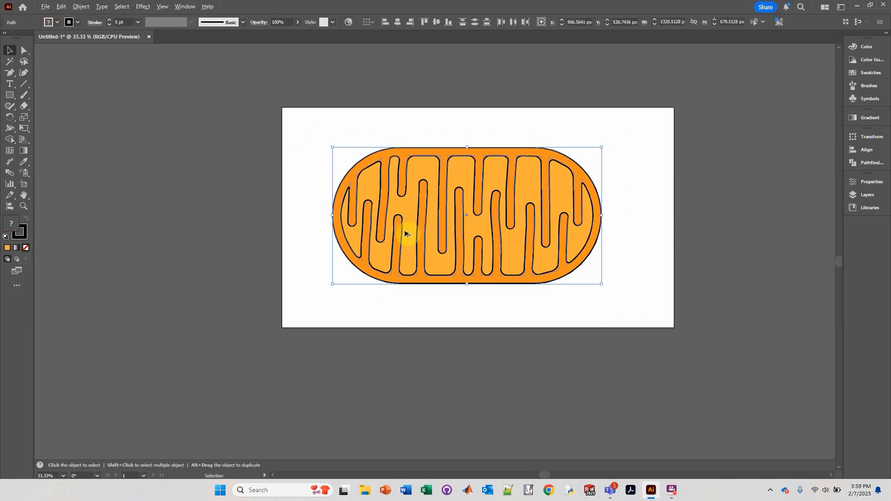
left_click_drag(405, 231, 753, 232)
left_click(446, 299)
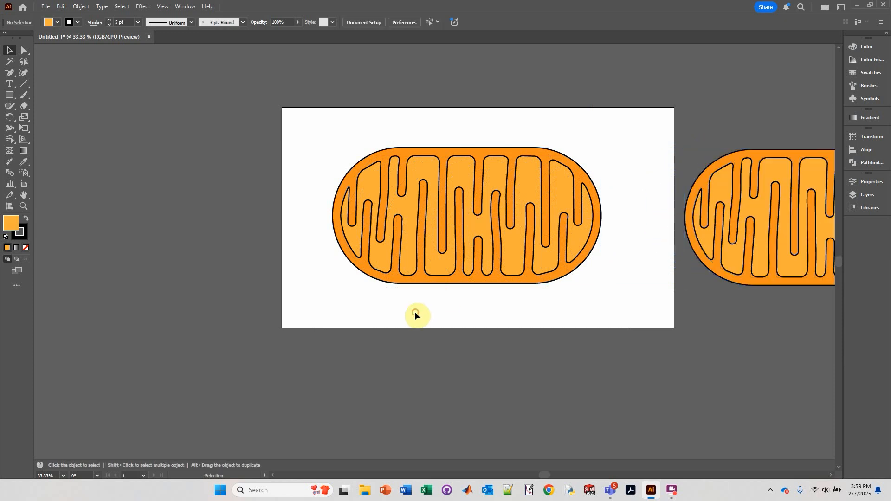
left_click(713, 246)
left_click_drag(697, 221, 749, 229)
left_click(578, 141)
Select the pill and inner channel path of the original mitochondrion and group them.
scroll(402, 240, "up", 1)
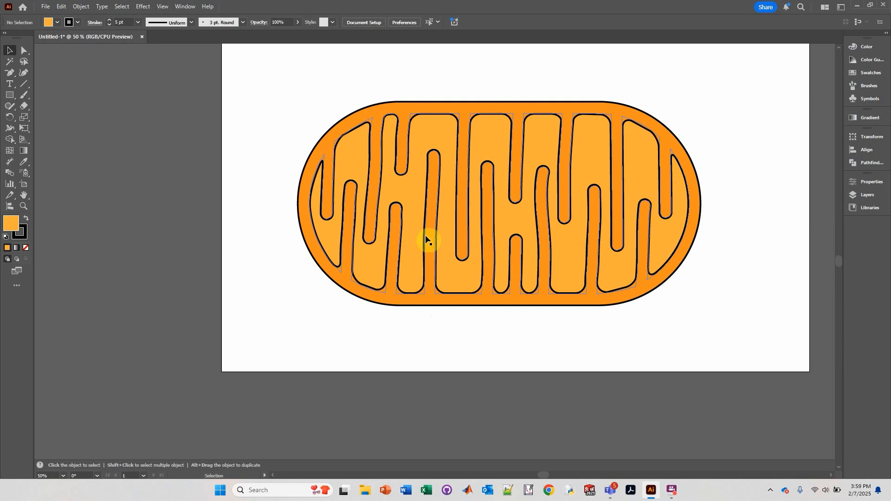
left_click_drag(700, 133, 636, 162)
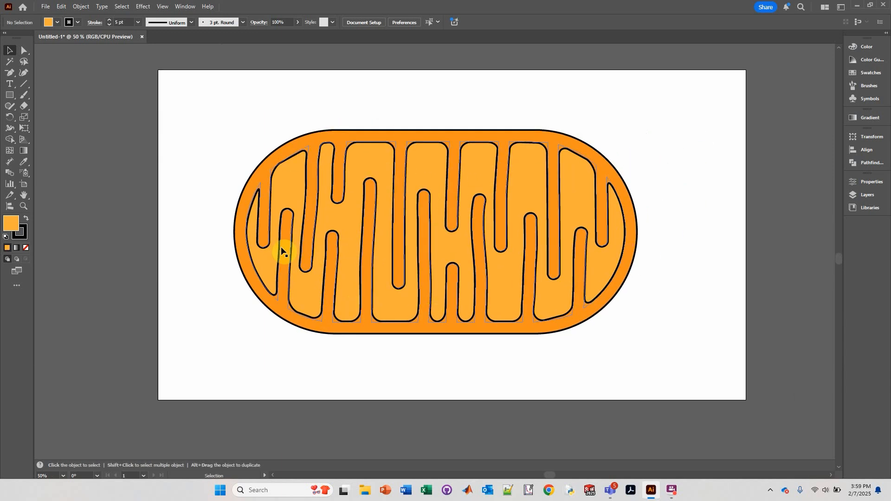
left_click_drag(211, 117, 695, 370)
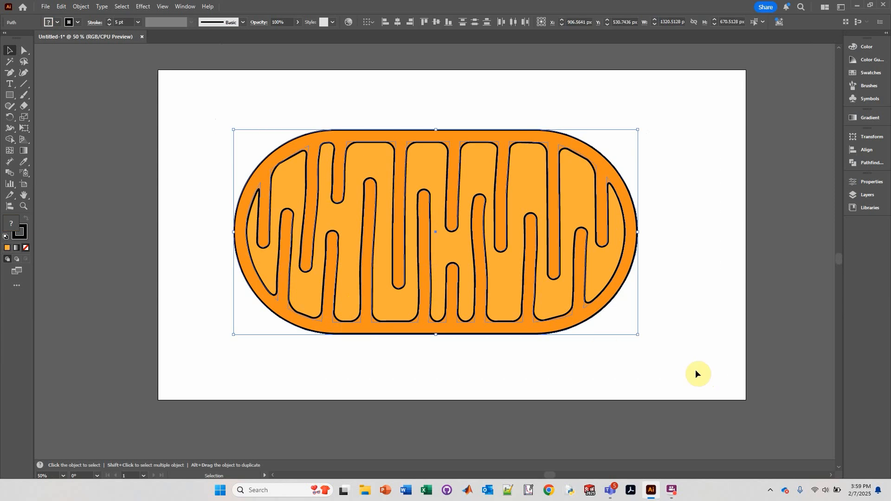
key("a")
key("v")
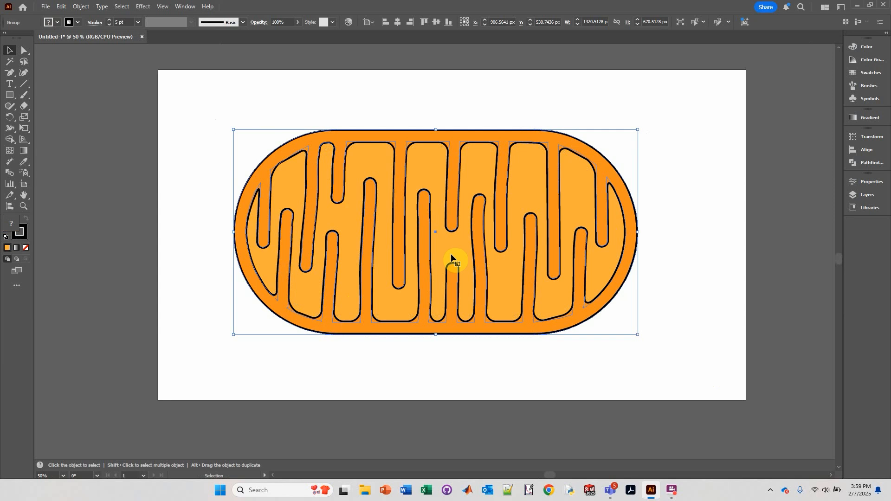
Apply a 3D Rotate (Classic) effect to the group, tilting it to about 51°, 13° and -15°.
left_click(144, 6)
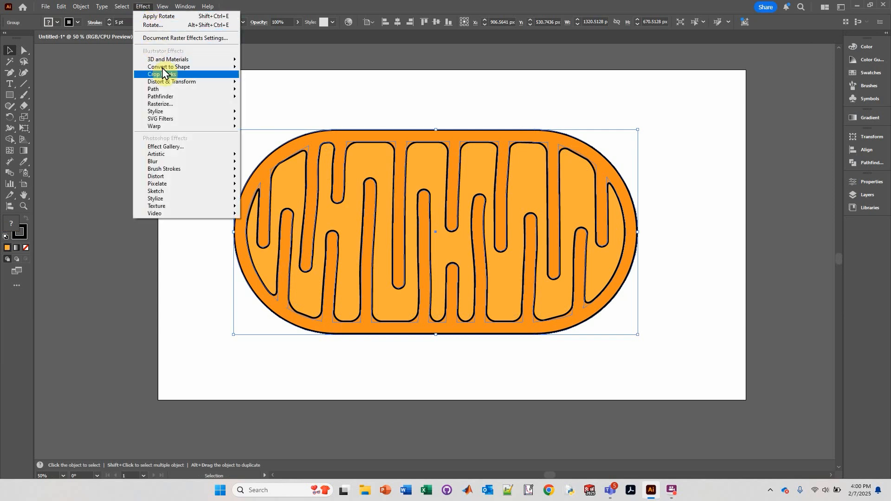
mouse_move(168, 59)
mouse_move(282, 115)
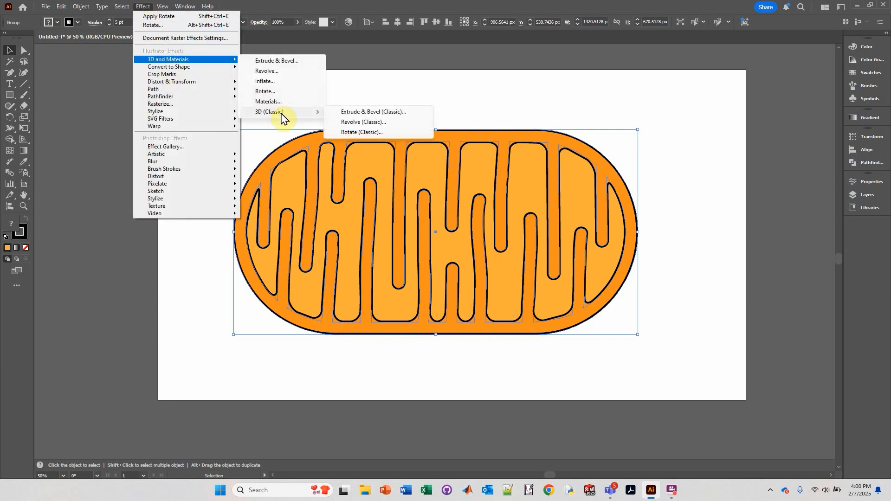
left_click(352, 132)
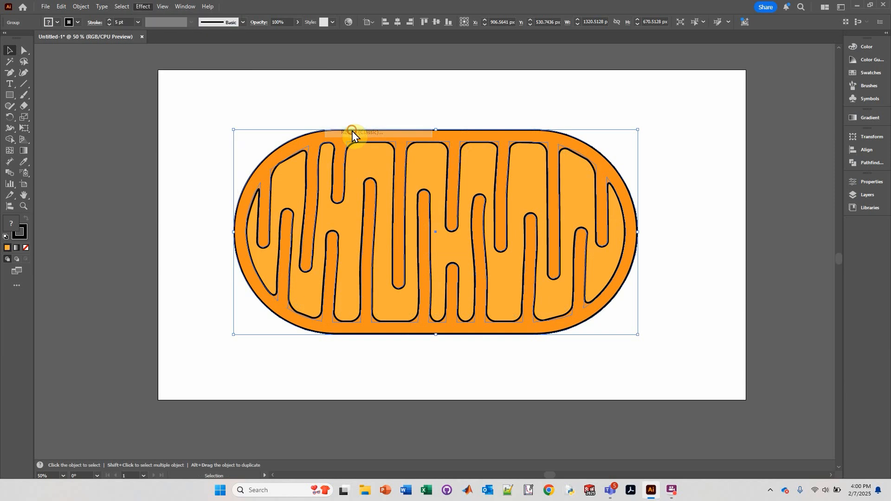
left_click_drag(402, 103, 742, 102)
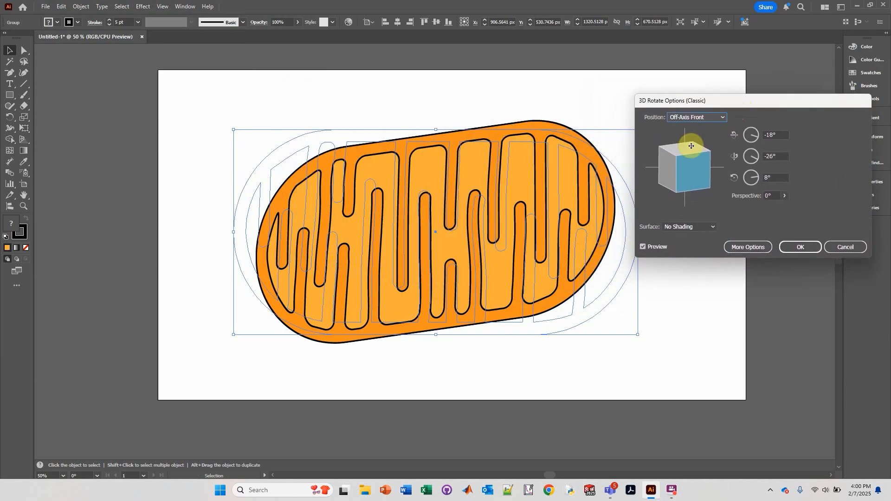
mouse_move(692, 147)
left_mouse_down()
mouse_move(679, 147)
mouse_move(659, 173)
mouse_move(701, 179)
mouse_move(681, 173)
mouse_move(681, 158)
left_mouse_up()
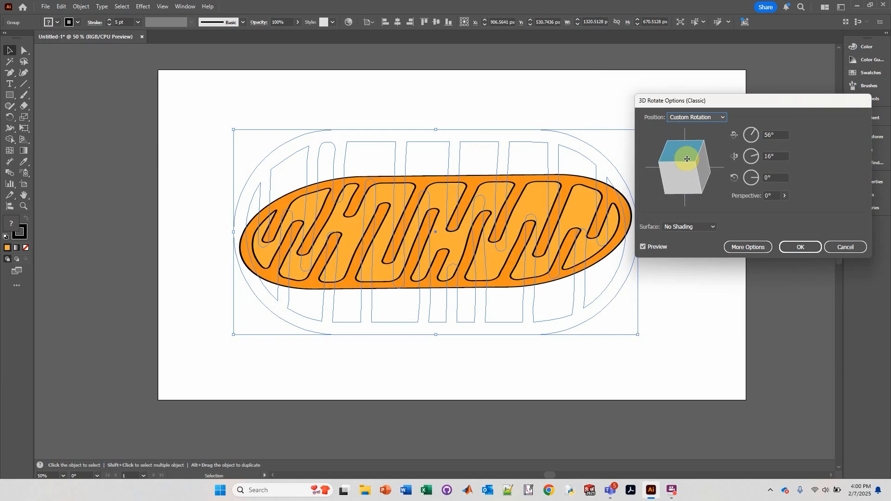
left_click_drag(708, 178, 702, 185)
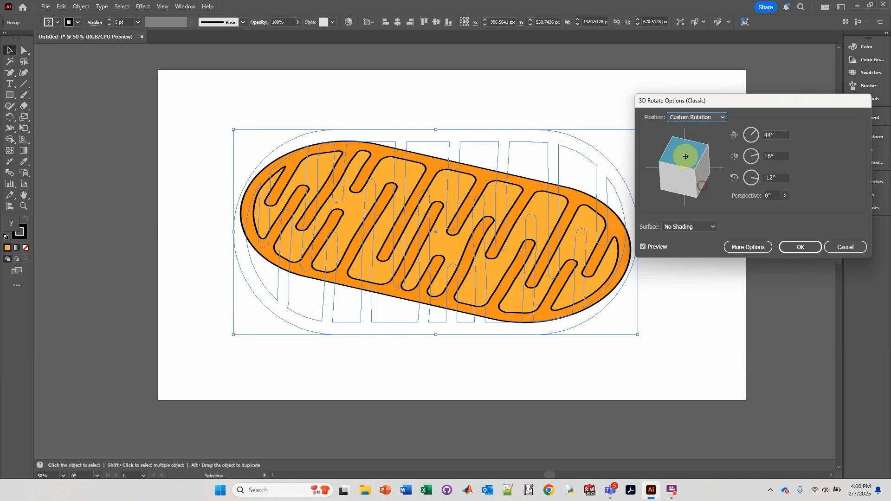
left_click_drag(681, 148, 682, 147)
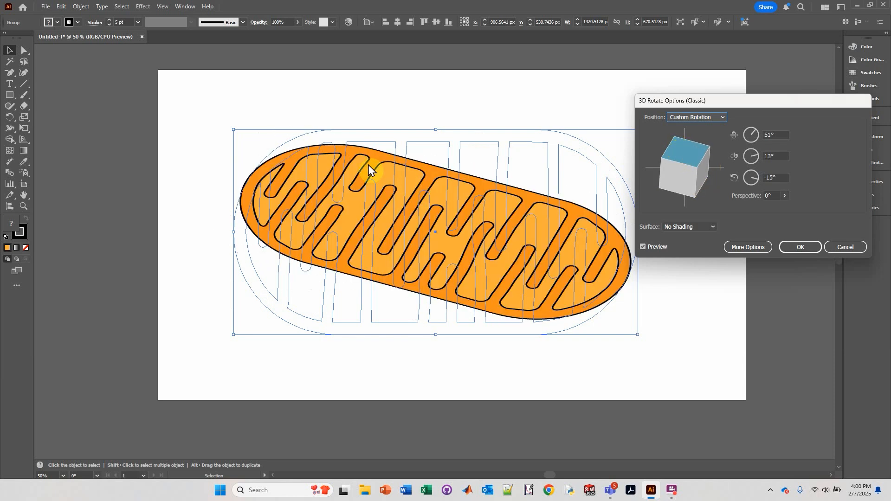
left_click(797, 238)
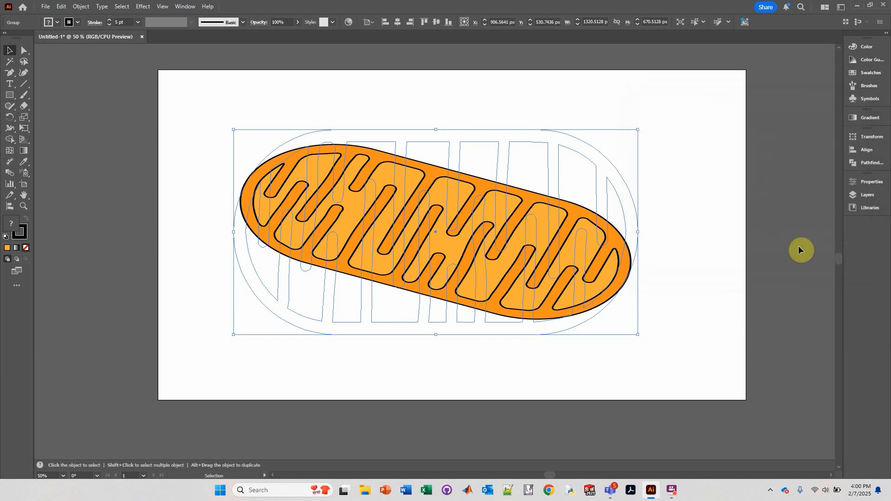
With the Pen tool, start a side edge path at the pill's left end, curving down below the bottom outline.
left_click(729, 248)
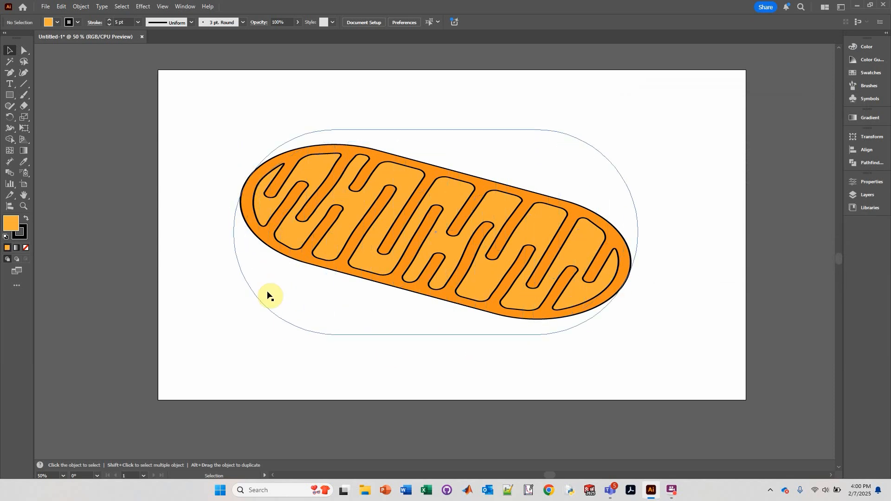
scroll(321, 296, "up", 2)
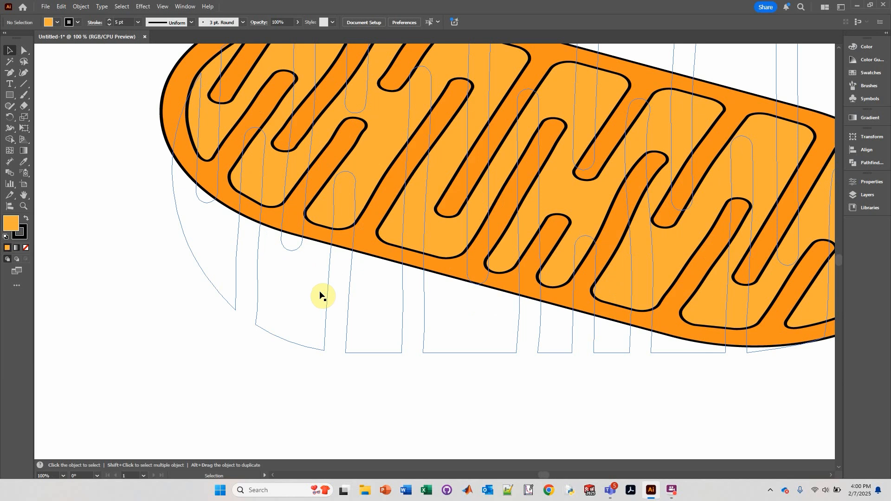
left_click_drag(218, 209, 253, 251)
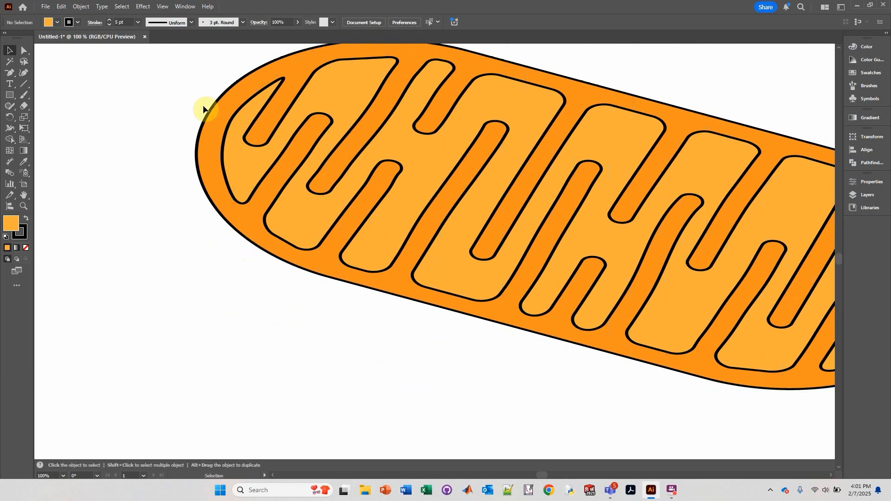
left_click(9, 76)
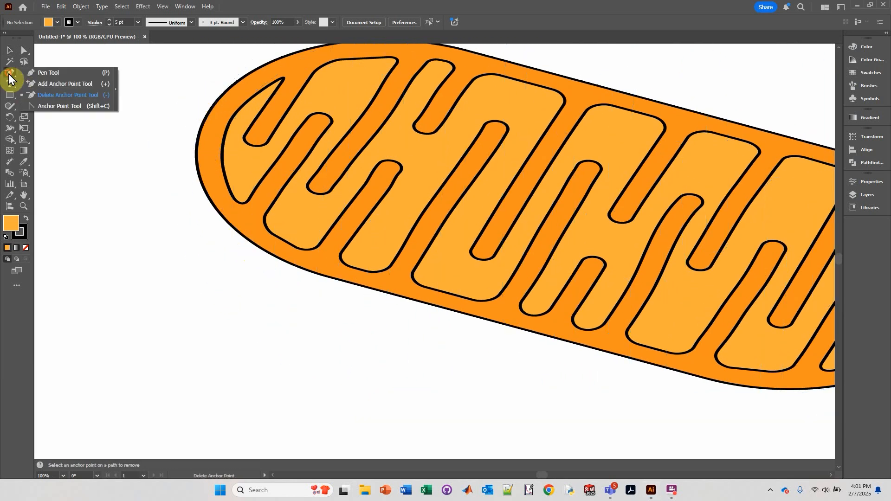
left_click(42, 75)
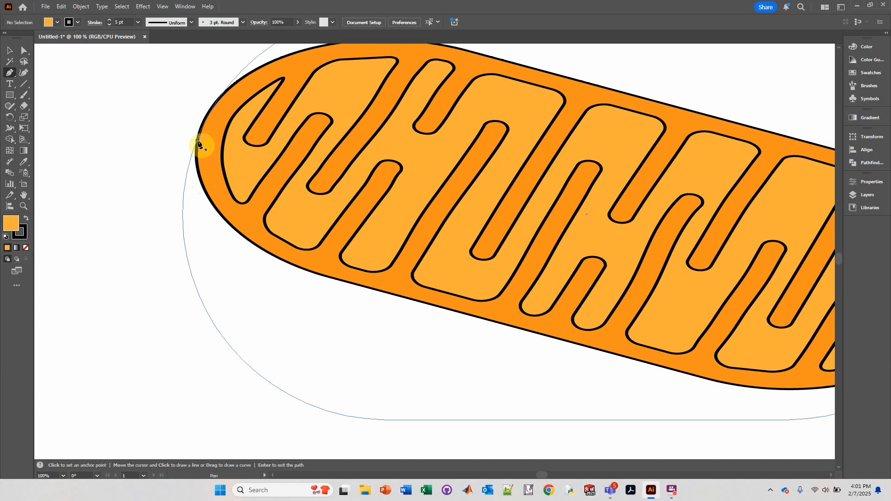
left_click_drag(197, 139, 191, 217)
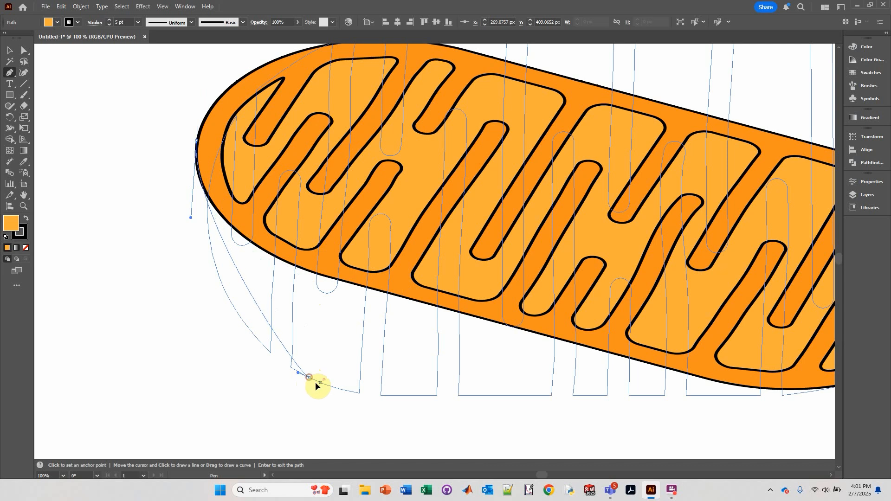
left_click_drag(315, 383, 424, 416)
Continue the side edge path along the pill's bottom to its right end and back up to close the shape.
scroll(424, 416, "down", 3)
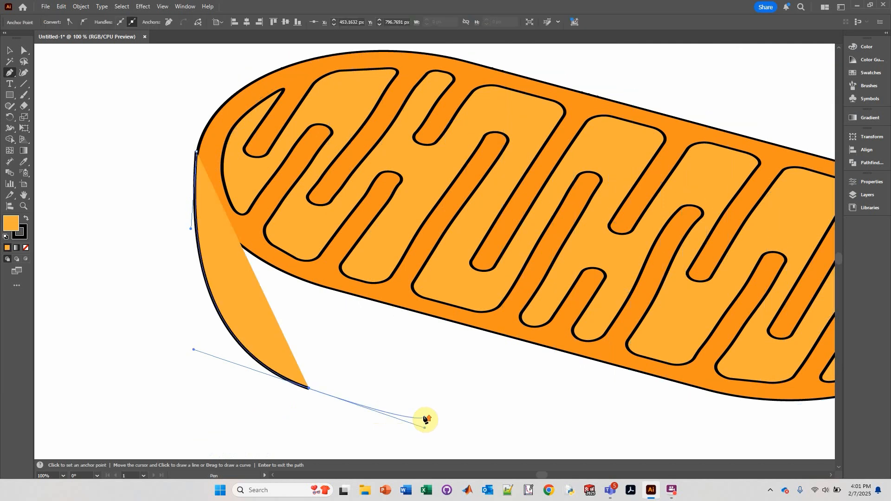
scroll(424, 418, "down", 1)
key("space")
left_click_drag(544, 397, 297, 300)
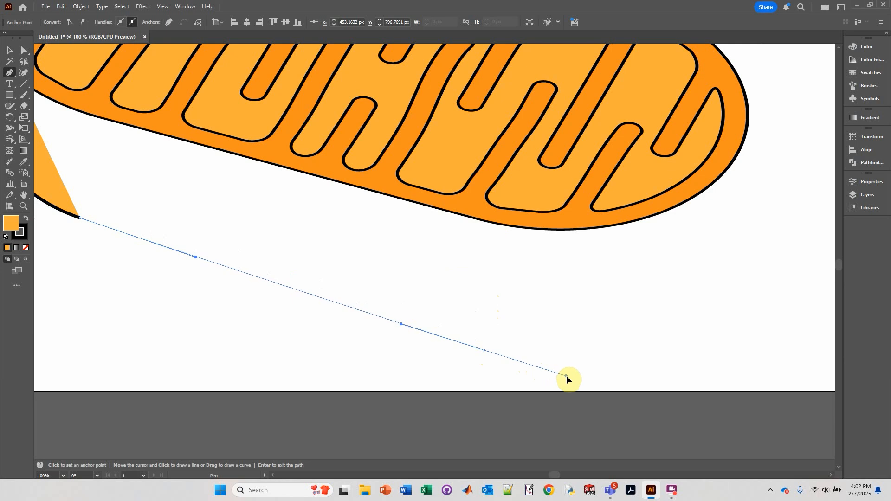
left_click_drag(566, 375, 582, 382)
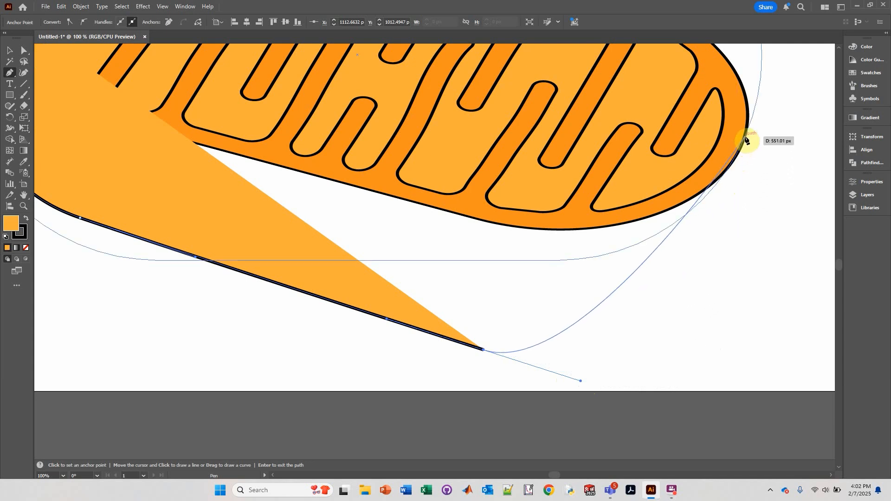
left_click_drag(746, 138, 748, 70)
left_click_drag(751, 45, 756, 80)
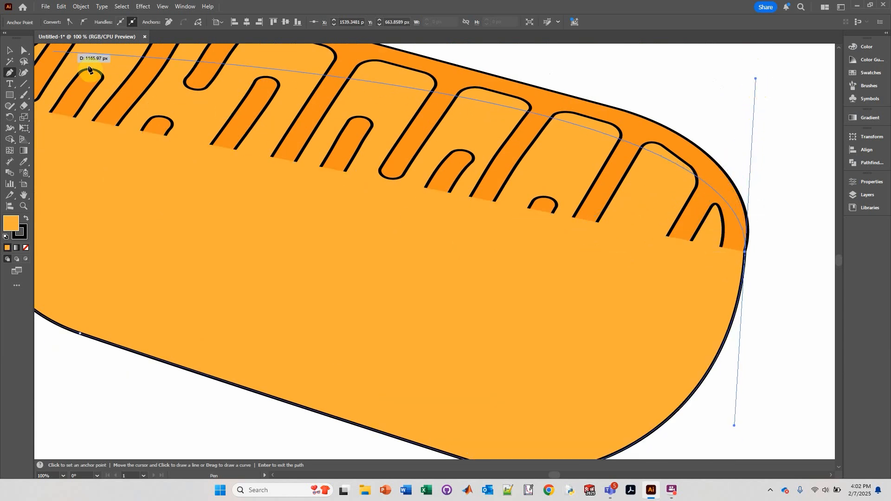
Select the new side edge shape and send it to the back behind the mitochondrion.
left_click(23, 51)
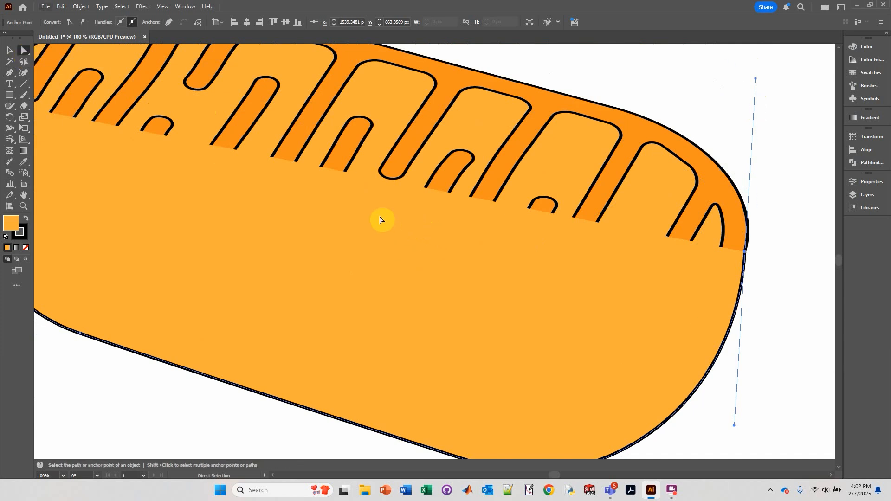
left_click_drag(323, 192, 399, 213)
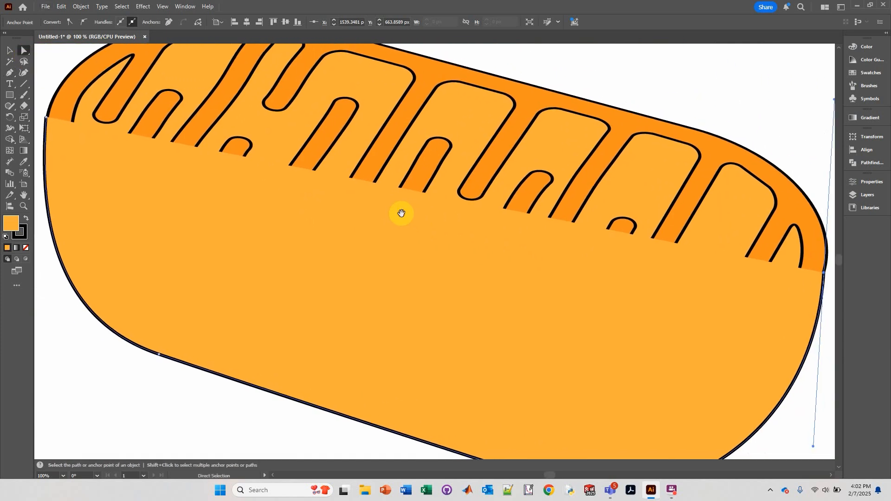
left_click(46, 119, "shift")
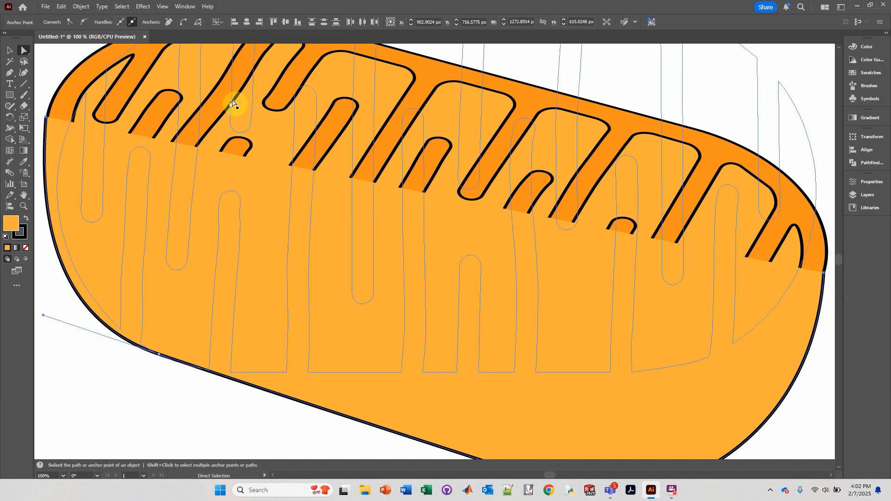
key("ctrl")
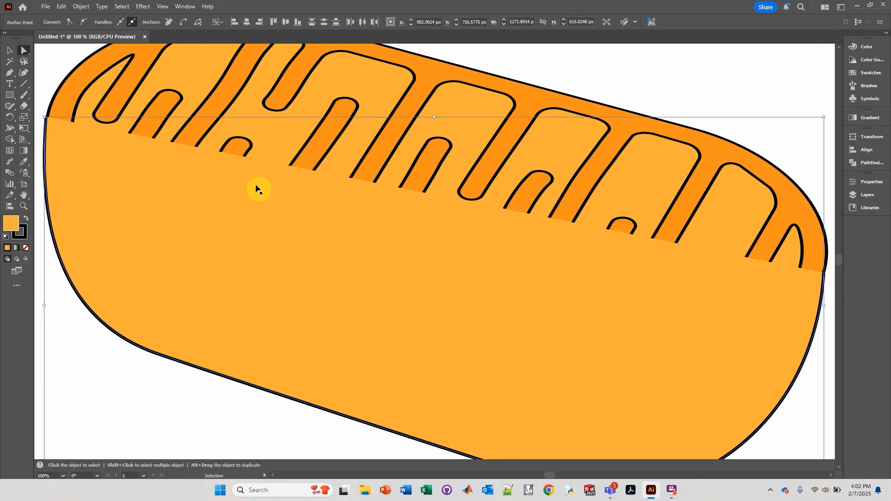
left_click(256, 188, "ctrl")
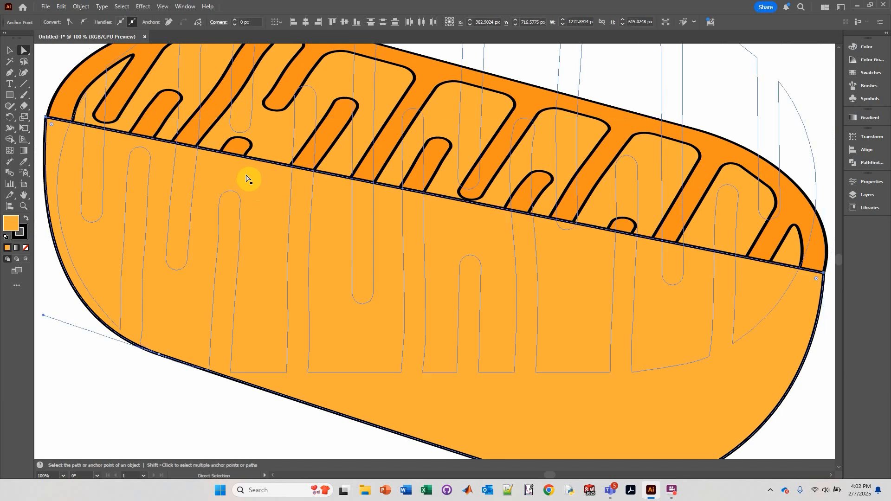
left_click(10, 50)
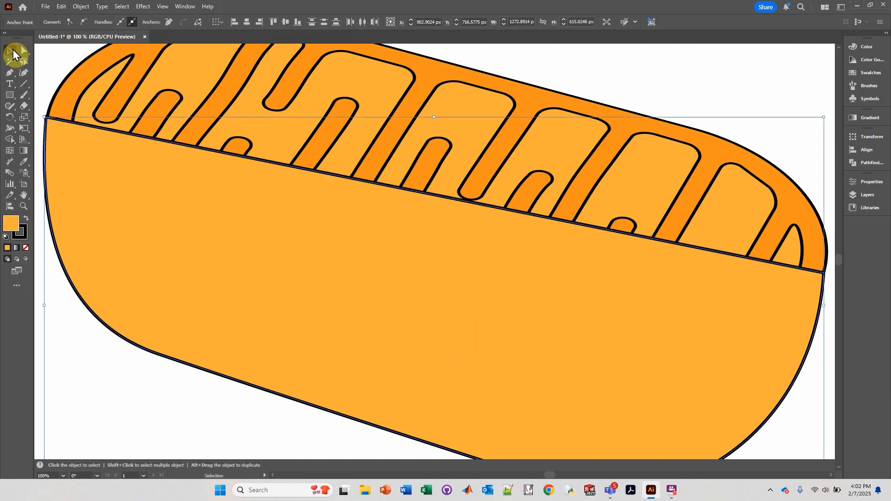
right_click(150, 259)
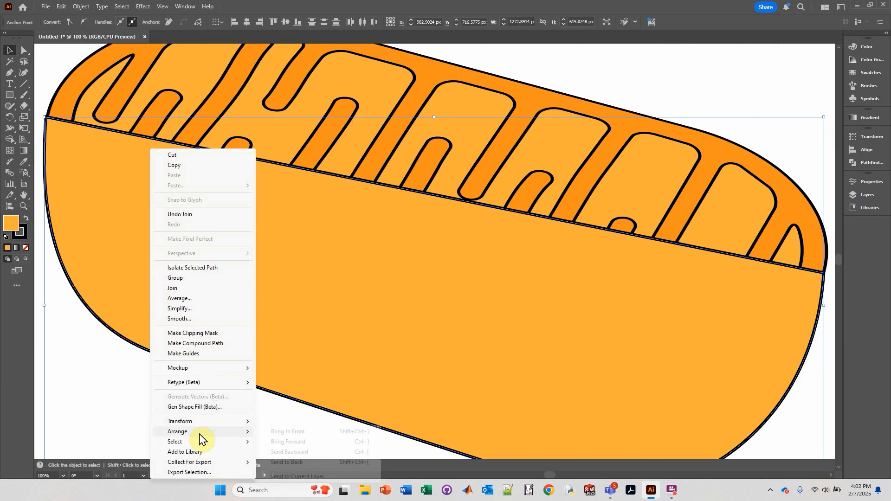
mouse_move(200, 436)
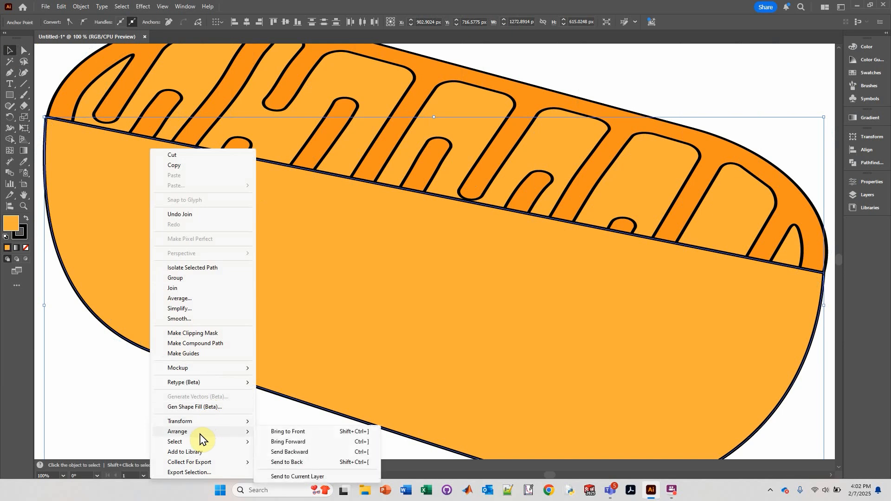
left_click(298, 464)
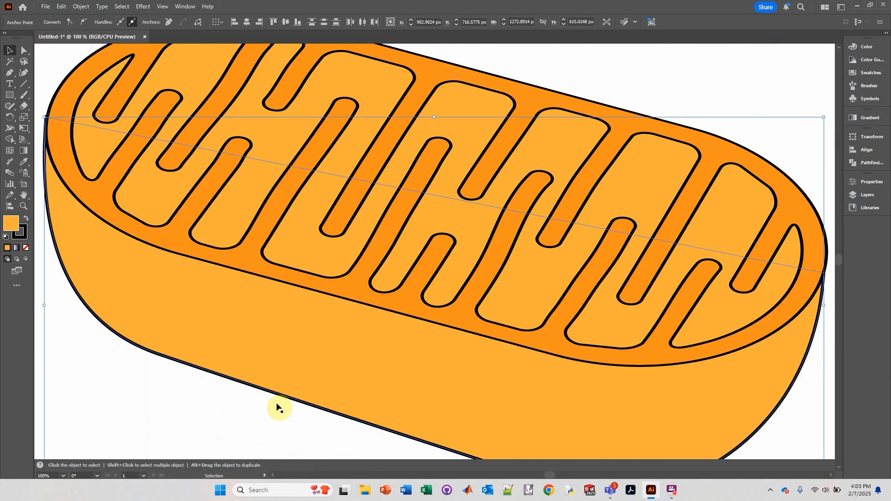
Adjust the side edge's anchor points and handles so its outline follows the pill's bottom and right curve.
key("ctrl+minus")
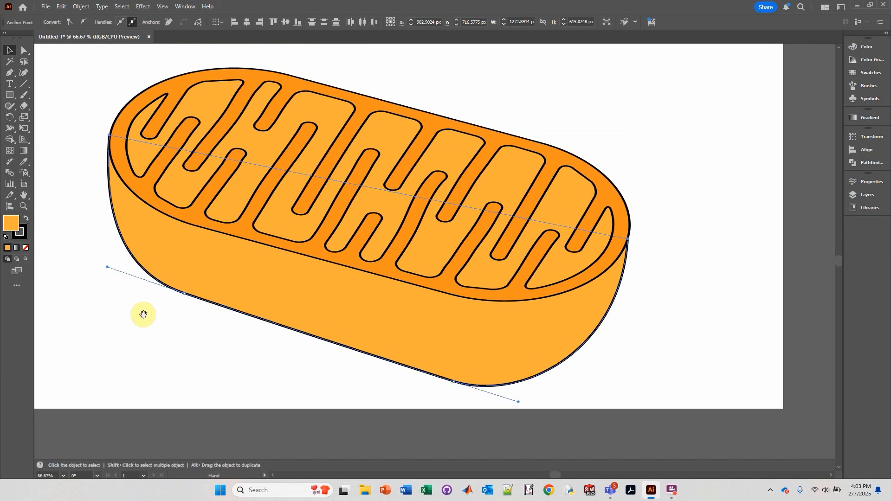
left_click(24, 50)
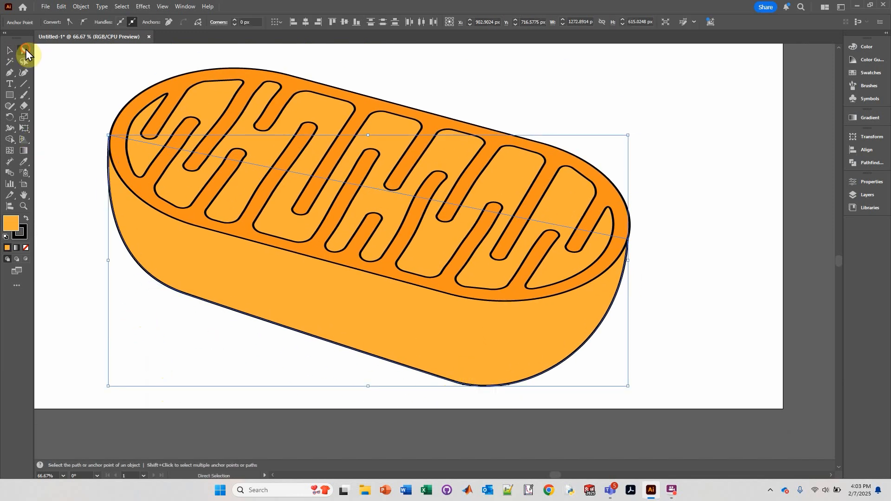
left_click(468, 393)
left_click_drag(455, 385, 459, 364)
left_click_drag(523, 386, 527, 381)
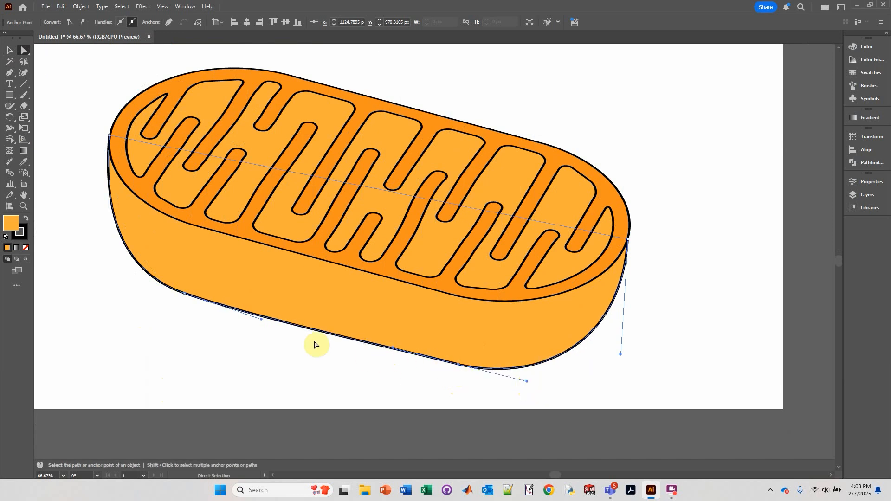
left_click_drag(460, 364, 440, 360)
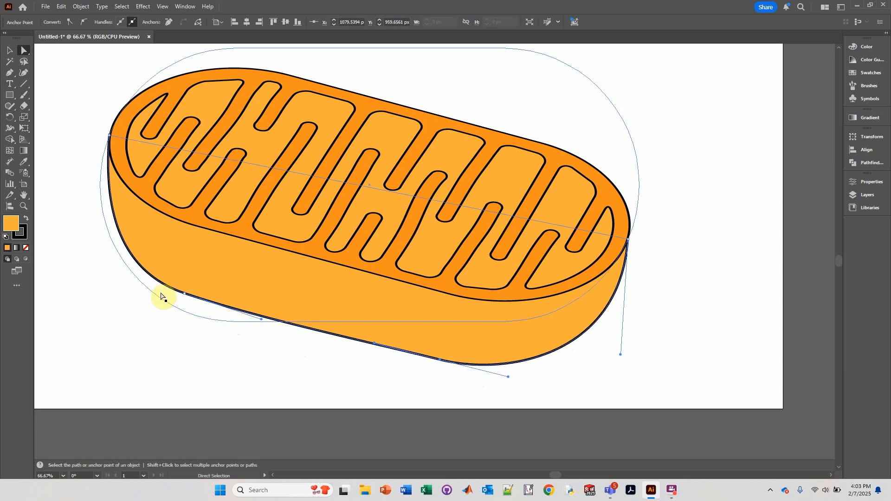
mouse_move(184, 294)
left_mouse_down()
mouse_move(202, 302)
mouse_move(195, 284)
left_mouse_up()
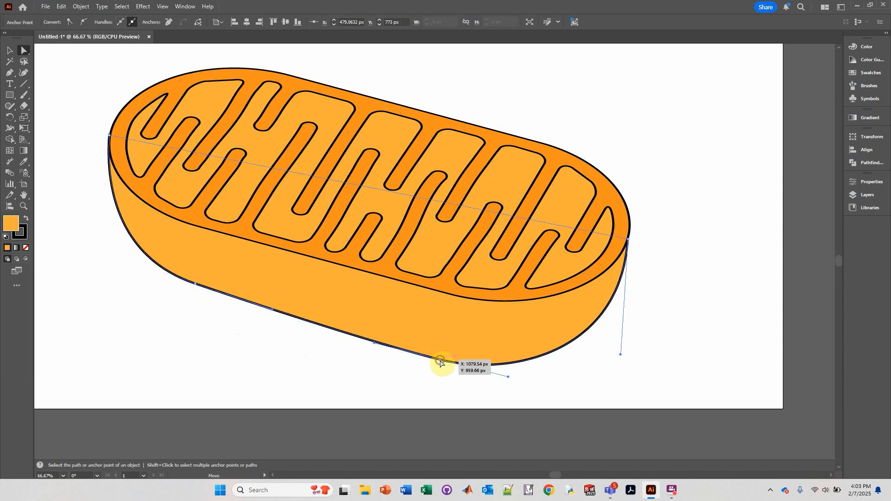
left_click_drag(441, 362, 441, 347)
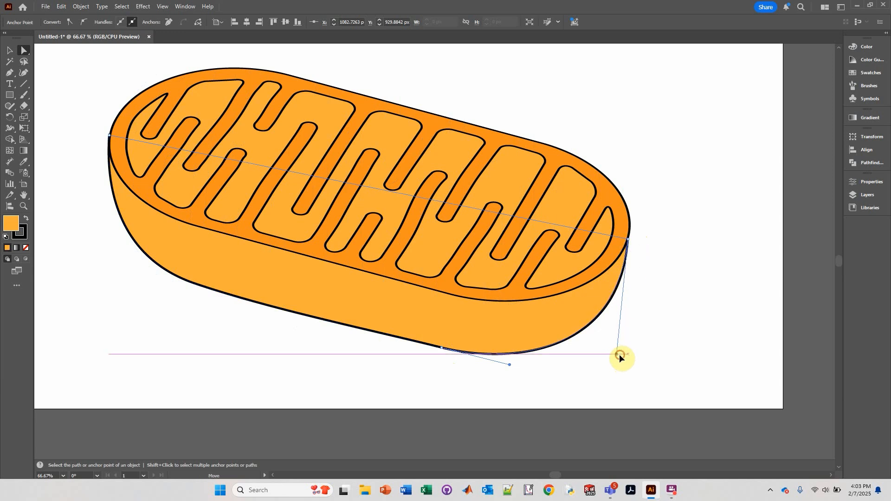
left_click_drag(621, 355, 613, 351)
left_click_drag(629, 241, 630, 232)
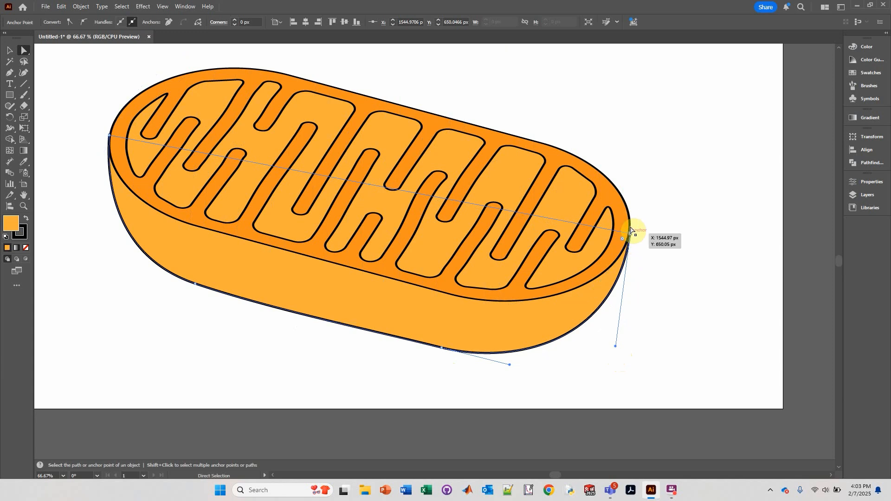
Enter the rotated group, select the pill outline, and set its stroke weight to 7 pt.
key("v")
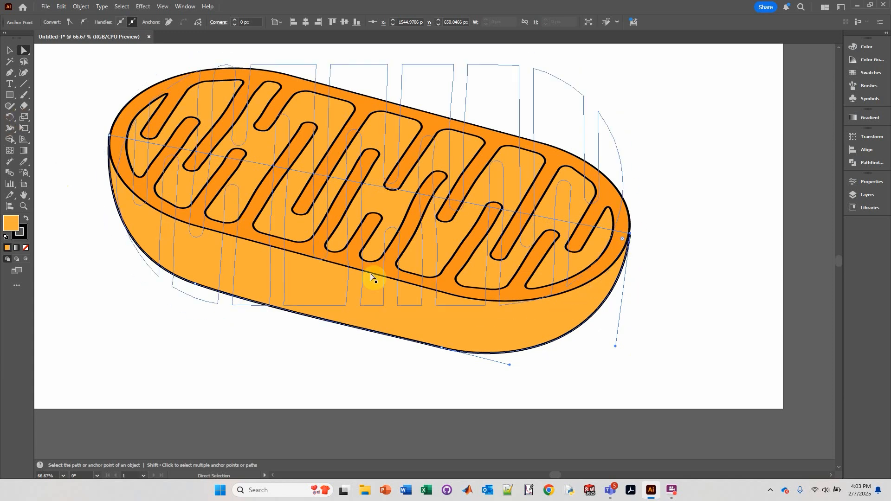
key("ctrl+minus")
double_click(314, 258)
left_click(320, 258)
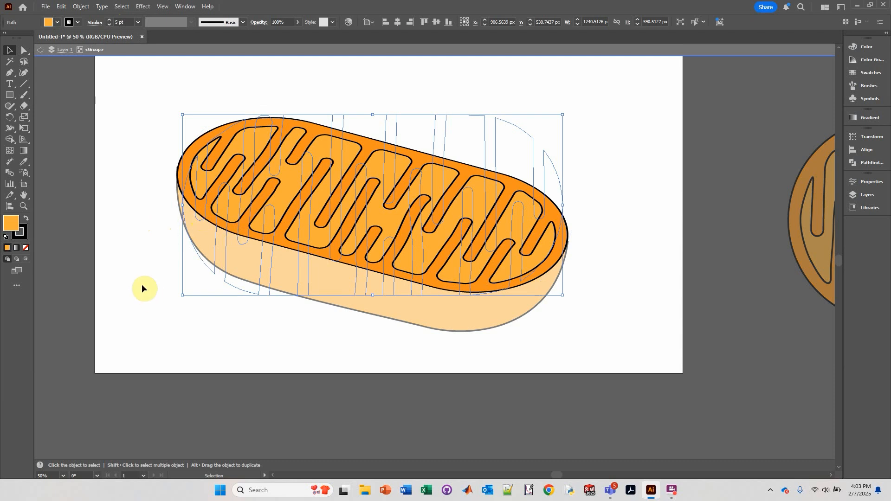
left_click(144, 328)
left_click(218, 290)
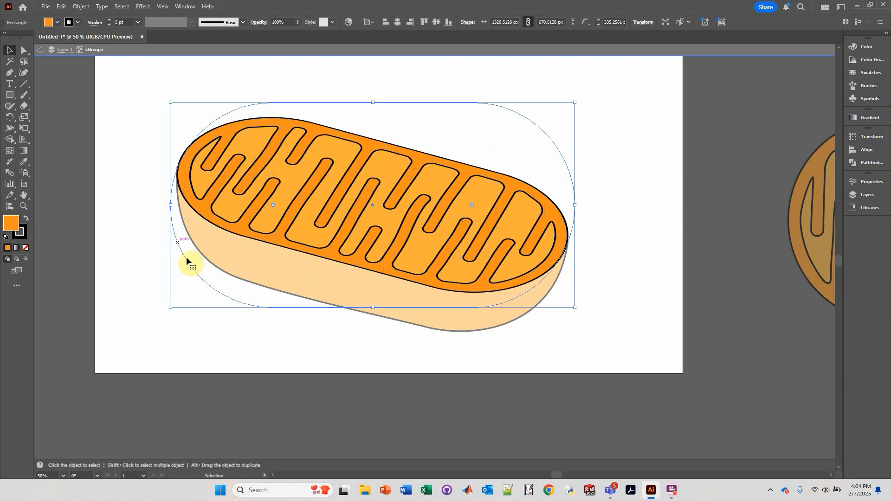
left_click(109, 19)
left_click(109, 20)
left_click(110, 19)
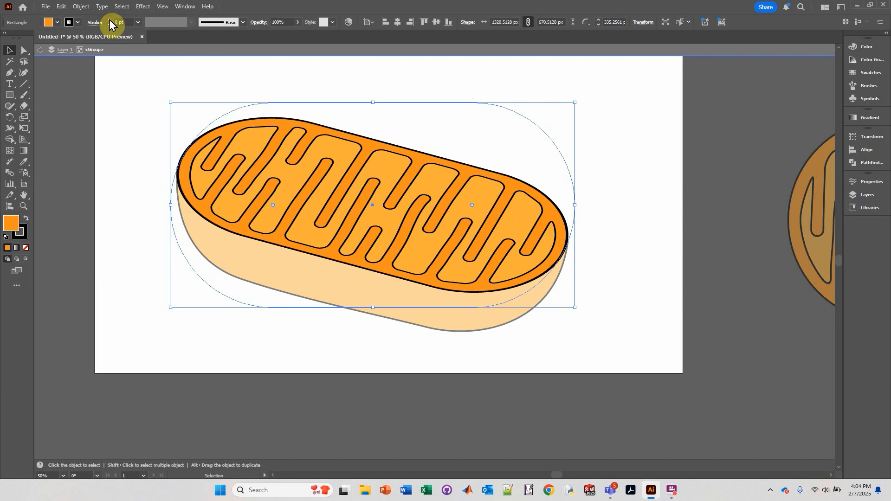
left_click(109, 26)
Inspect the junction between the side edge and the pill's right end at high zoom.
double_click(127, 185)
scroll(128, 185, "down", 1)
left_click_drag(159, 106, 129, 134)
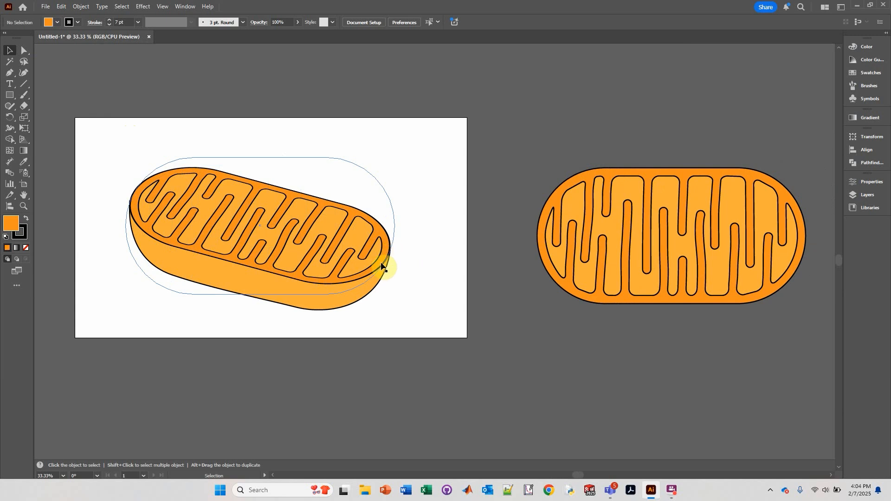
scroll(382, 266, "up", 5)
scroll(411, 235, "up", 2)
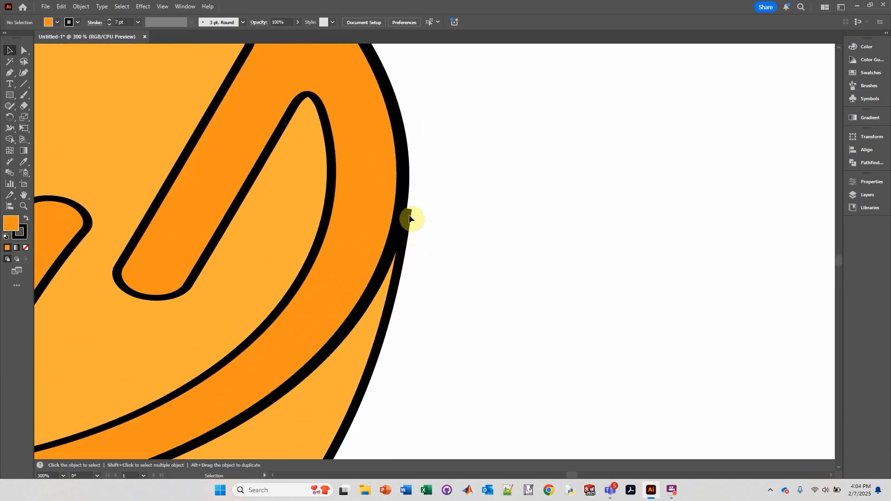
left_click(361, 348)
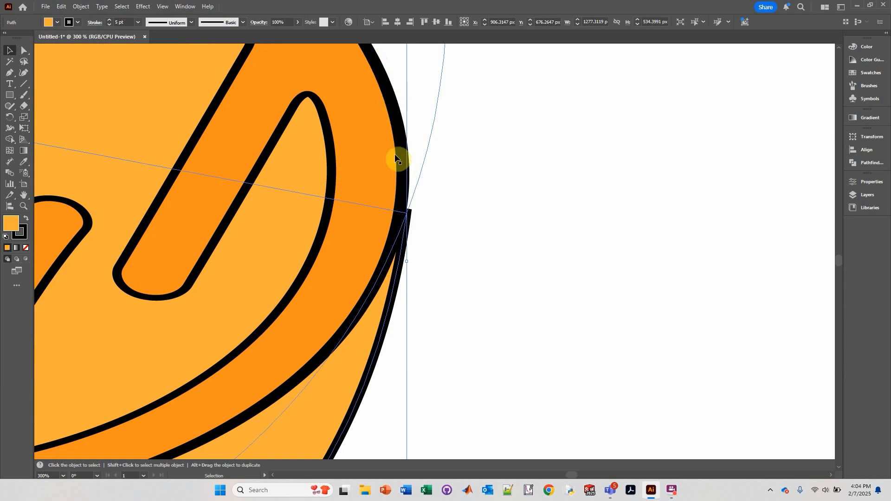
left_click(395, 116)
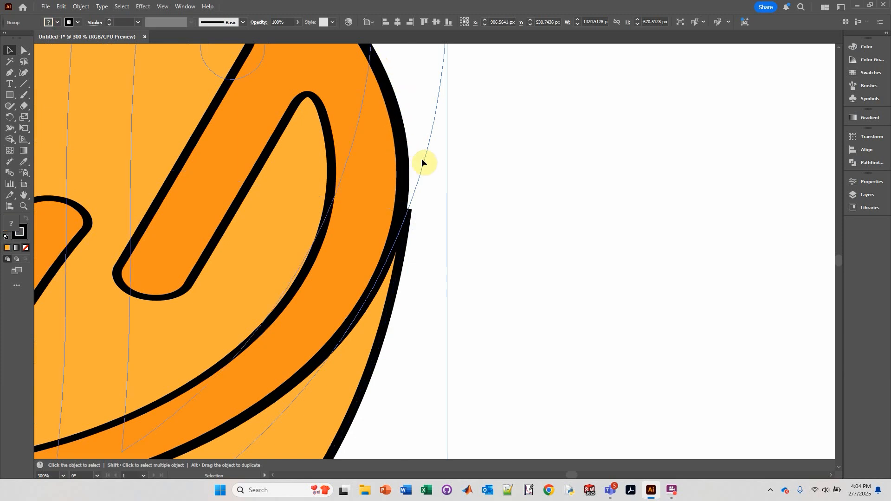
left_click(489, 233)
left_click(377, 328)
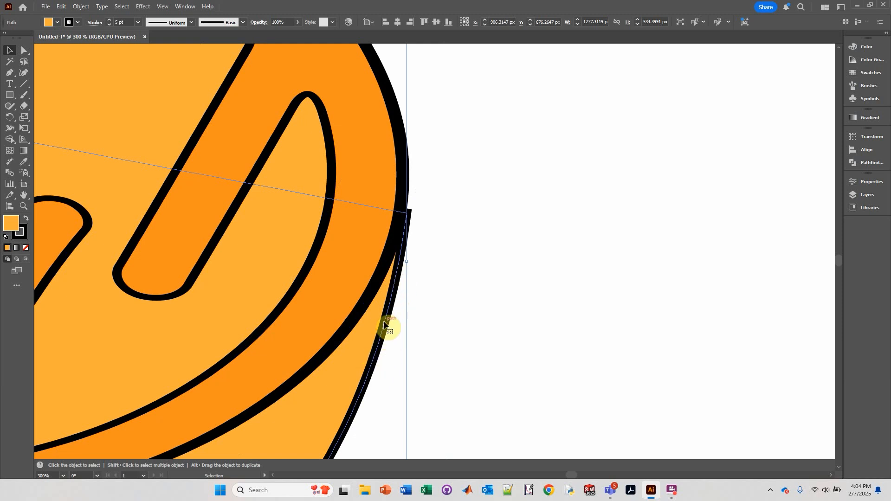
Open the stroke options for the pill outline and align its stroke to the inside.
scroll(376, 345, "up", 2)
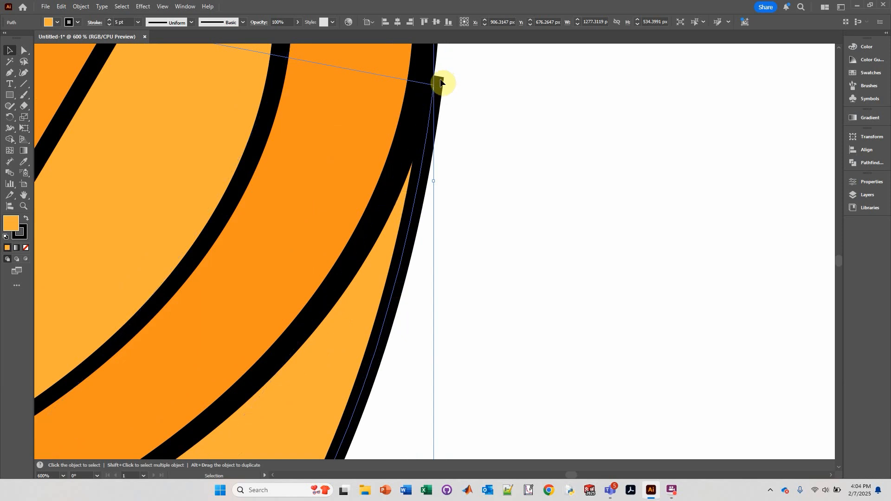
left_click_drag(441, 83, 82, 36)
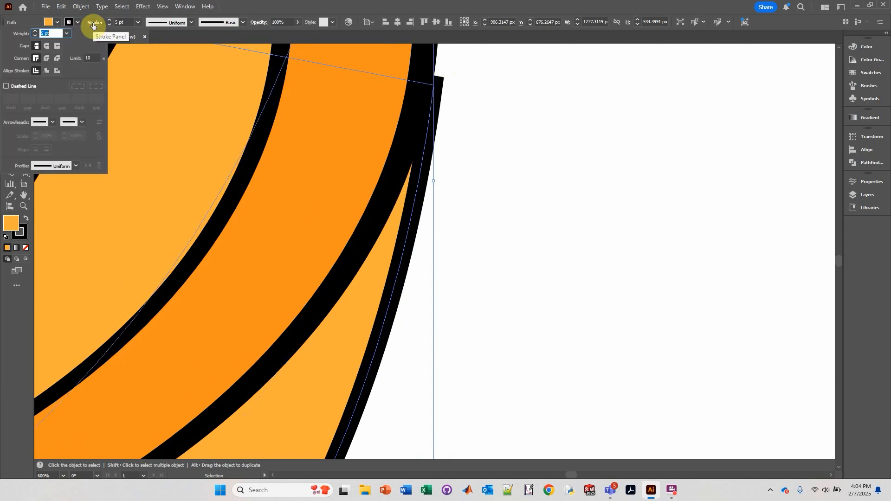
left_click(45, 72)
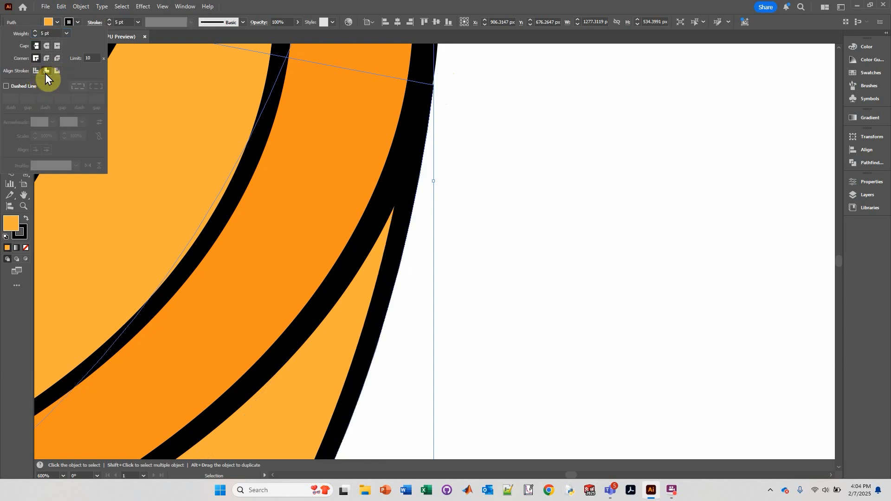
left_click(491, 181)
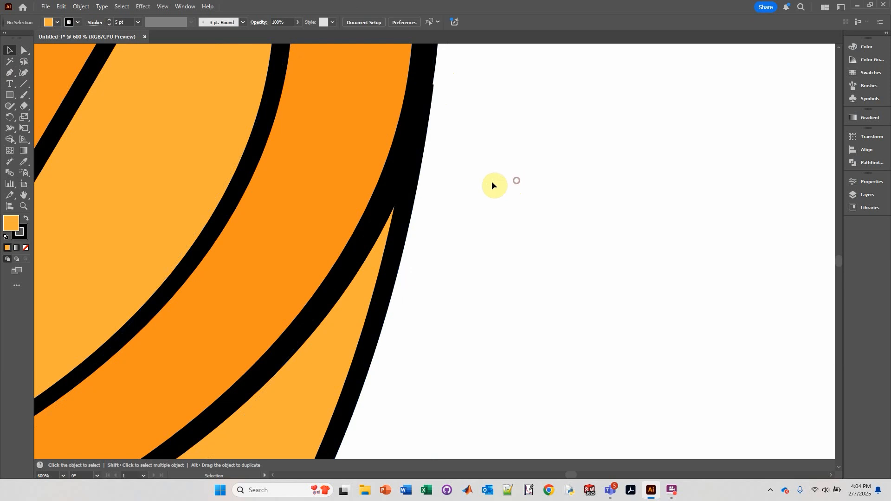
scroll(484, 194, "down", 8)
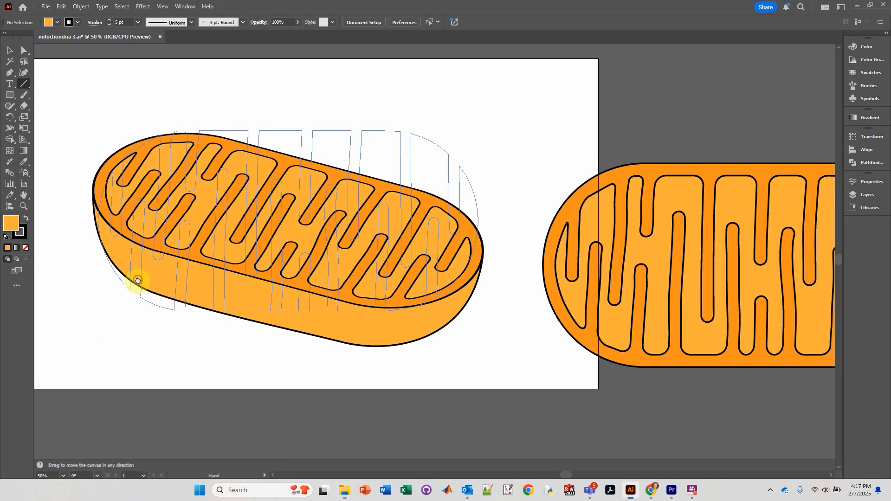
Draw vertical Line Segment edges where the cristae ridges meet the inner wall near the mitochondrion's left end.
left_click_drag(135, 279, 255, 338)
scroll(320, 338, "up", 2)
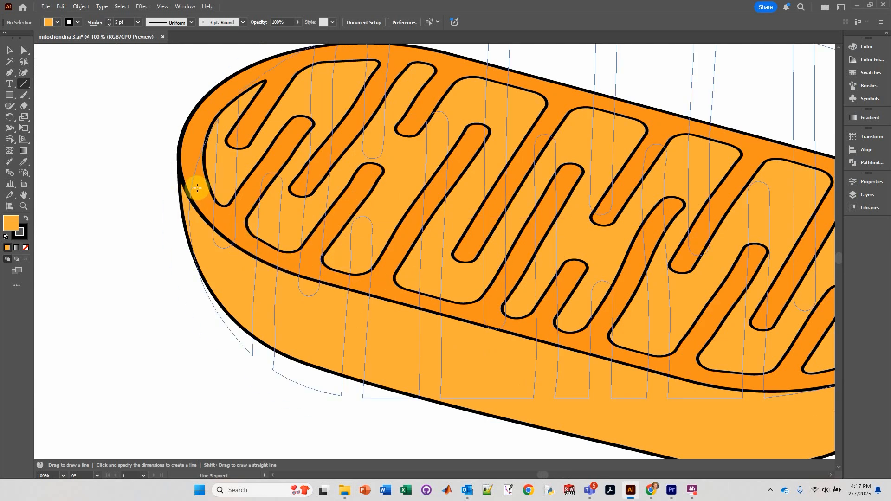
scroll(207, 183, "up", 1)
scroll(204, 188, "up", 1)
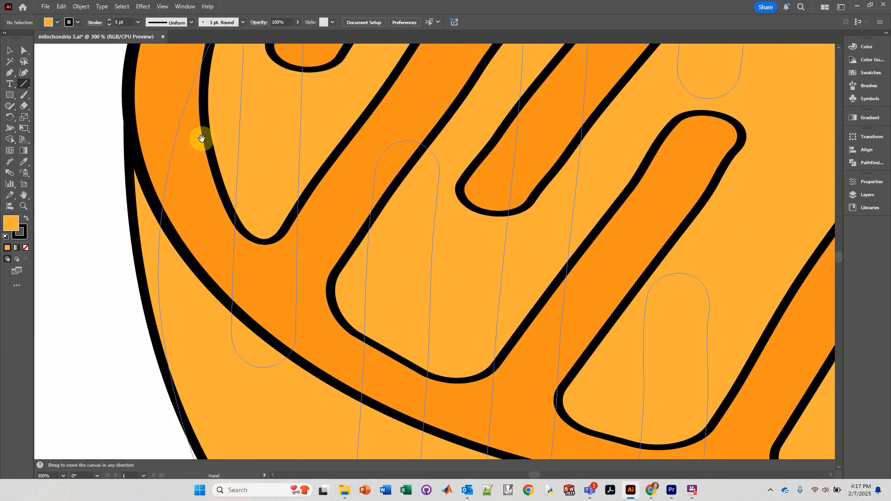
left_click_drag(201, 134, 235, 227)
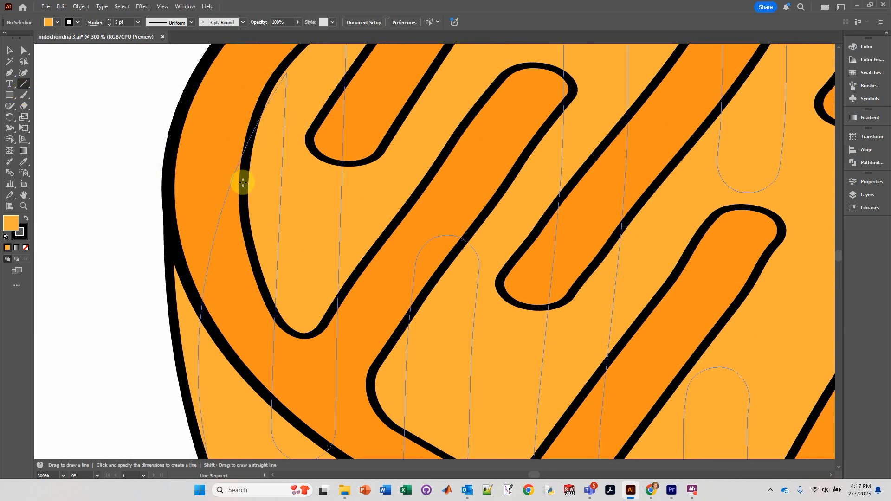
left_click_drag(243, 183, 237, 367)
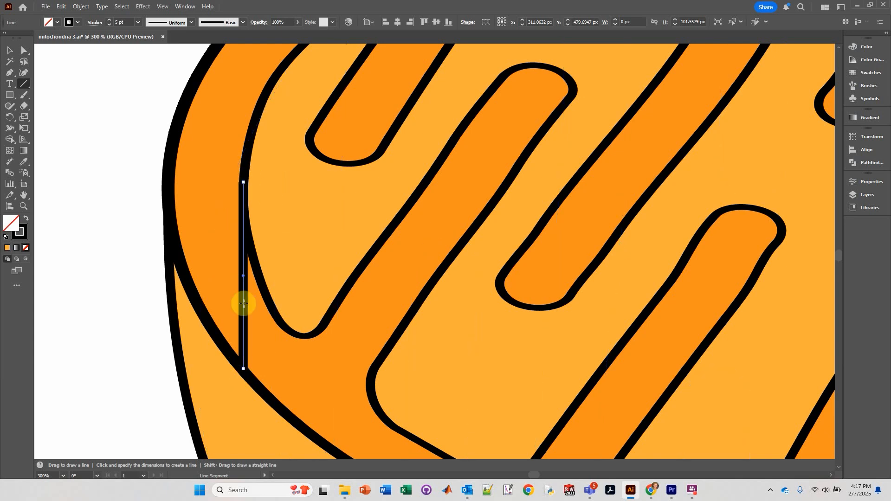
key("space")
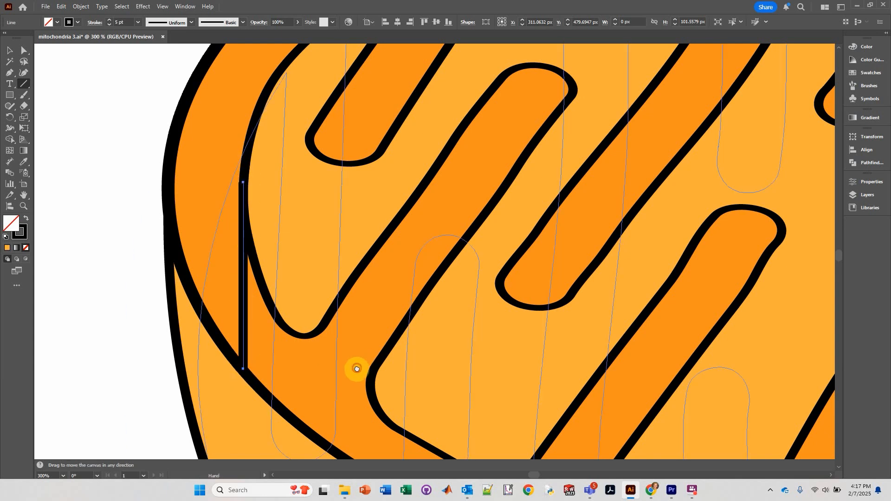
left_click_drag(354, 366, 253, 272)
left_click_drag(478, 291, 477, 361)
Continue drawing vertical ridge edge lines along the lower cristae and toward the right end.
scroll(374, 175, "down", 3)
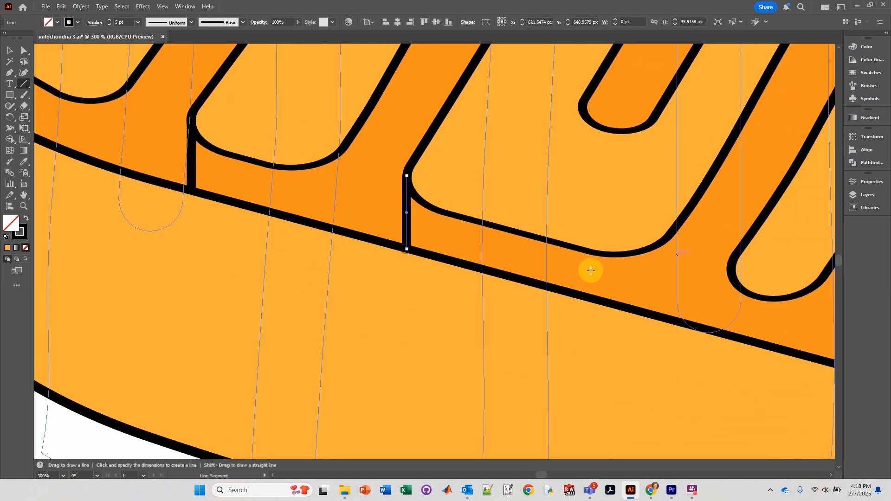
left_click_drag(730, 266, 731, 334)
left_click_drag(772, 312, 371, 242)
left_click_drag(478, 245, 478, 316)
left_click_drag(641, 289, 641, 361)
left_click_drag(772, 343, 357, 259)
left_click_drag(496, 272, 495, 346)
left_click_drag(810, 304, 809, 368)
left_click_drag(770, 232, 139, 446)
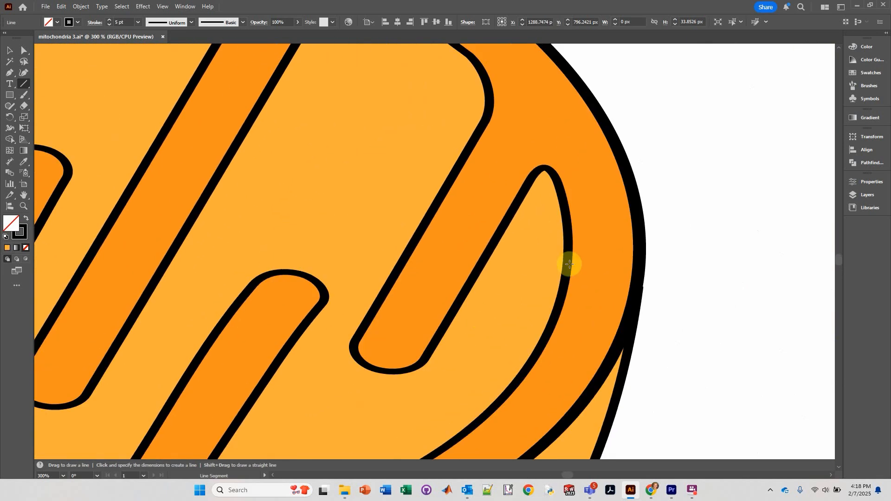
mouse_move(570, 264)
left_mouse_down()
mouse_move(589, 183)
mouse_move(589, 345)
left_mouse_up()
left_click_drag(549, 104, 585, 255)
left_click_drag(548, 169, 548, 315)
Draw vertical edge lines on the cristae along the upper side to complete the ridge depth.
left_click_drag(435, 145, 696, 271)
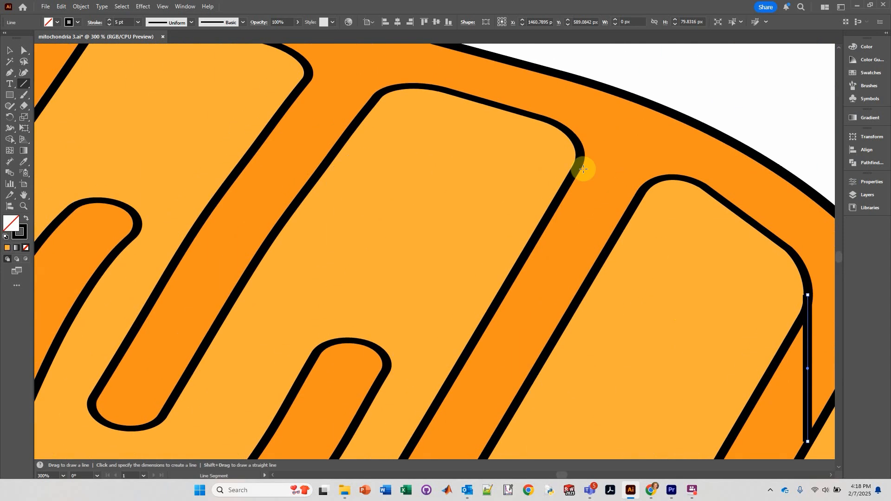
left_click_drag(581, 159, 581, 294)
left_click_drag(416, 185, 697, 257)
left_click_drag(589, 141, 588, 273)
left_click_drag(426, 162, 696, 262)
left_click_drag(567, 170, 567, 300)
left_click_drag(421, 201, 693, 224)
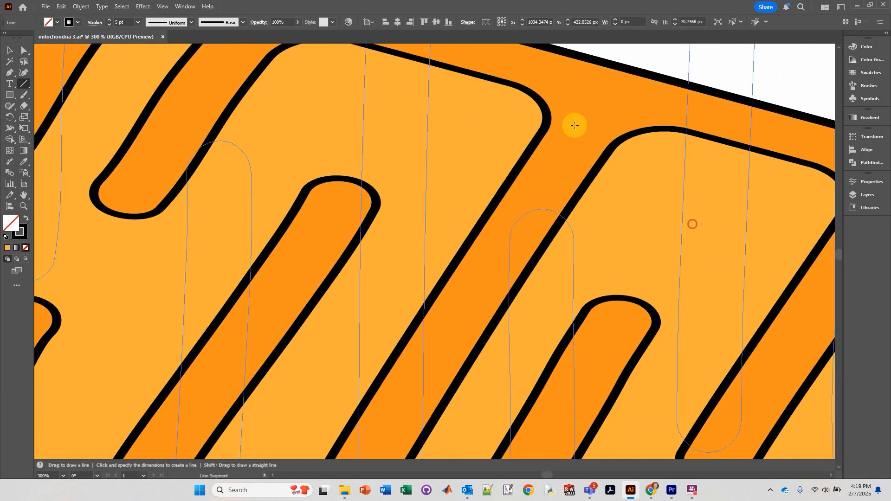
left_click_drag(547, 118, 547, 244)
left_click_drag(392, 135, 684, 210)
left_click_drag(507, 94, 507, 211)
left_click_drag(425, 192, 684, 228)
left_click_drag(598, 109, 598, 239)
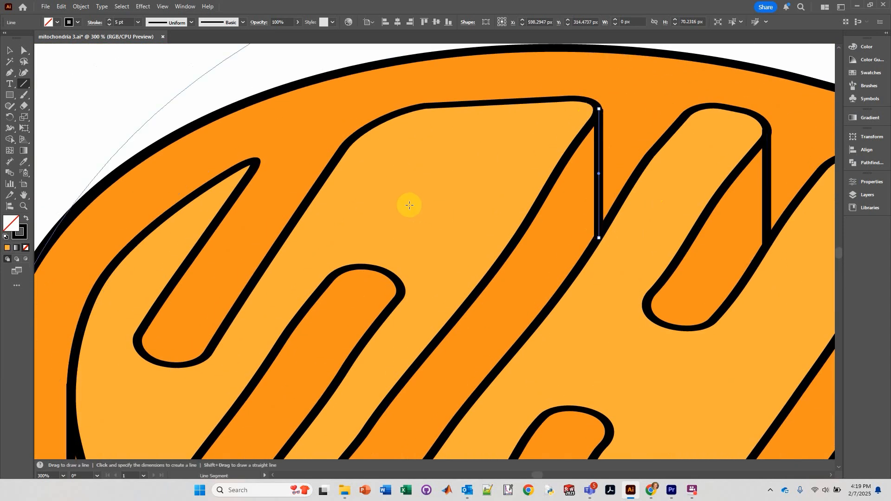
left_click_drag(410, 205, 686, 168)
left_click_drag(533, 123, 534, 238)
scroll(571, 251, "down", 4)
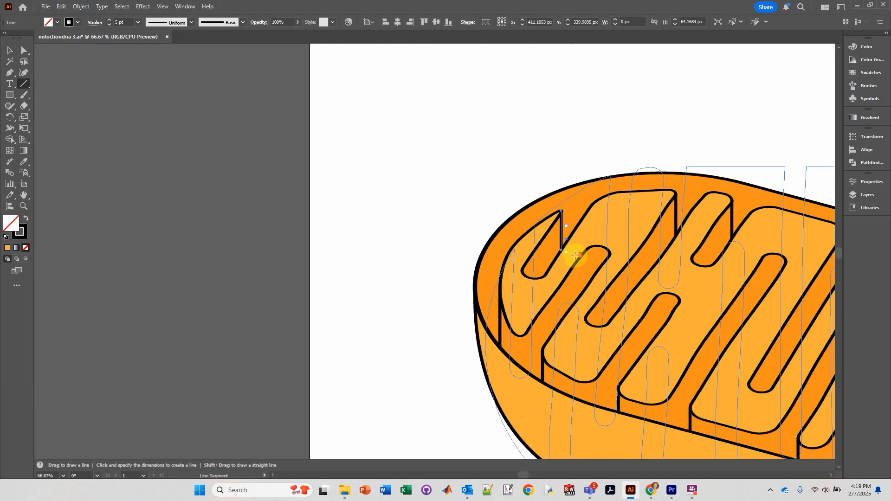
left_click_drag(659, 308, 391, 182)
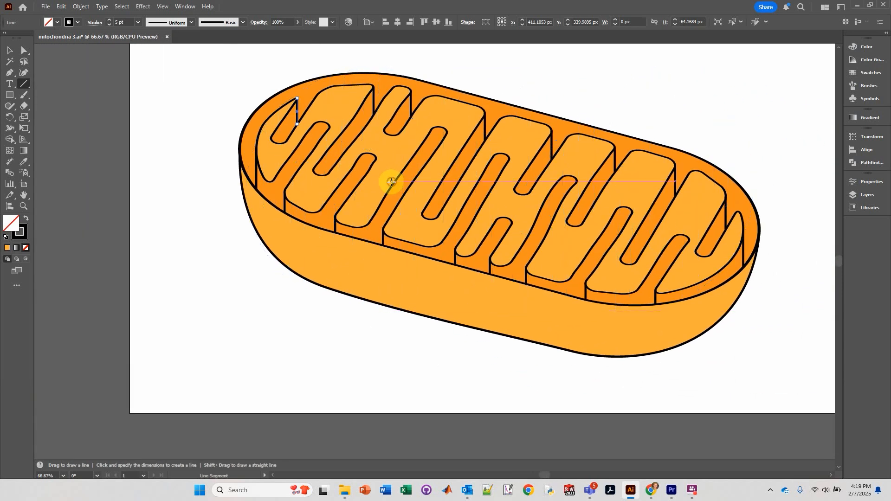
scroll(468, 235, "down", 1)
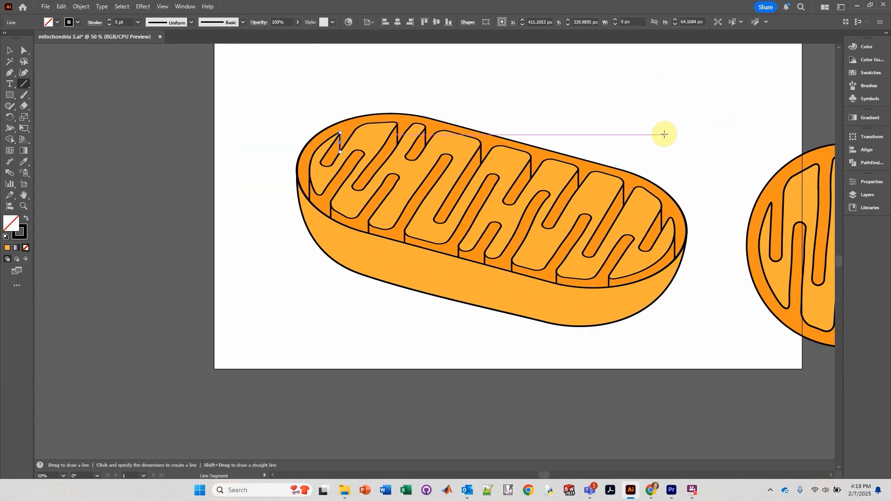